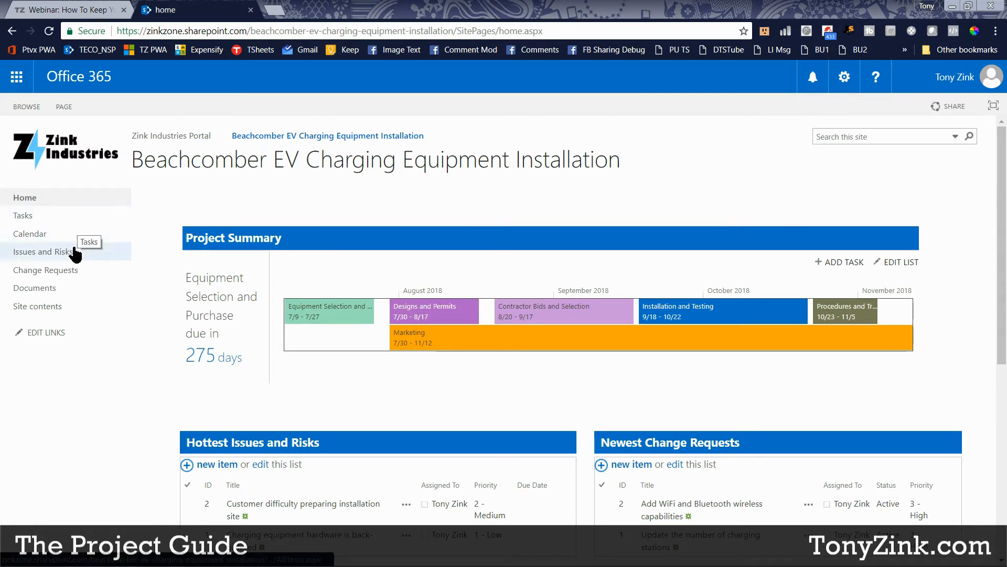
# Step: Upload Project Charter Document.docx from the Desktop to the project site's Documents library
pyautogui.click(31, 290)
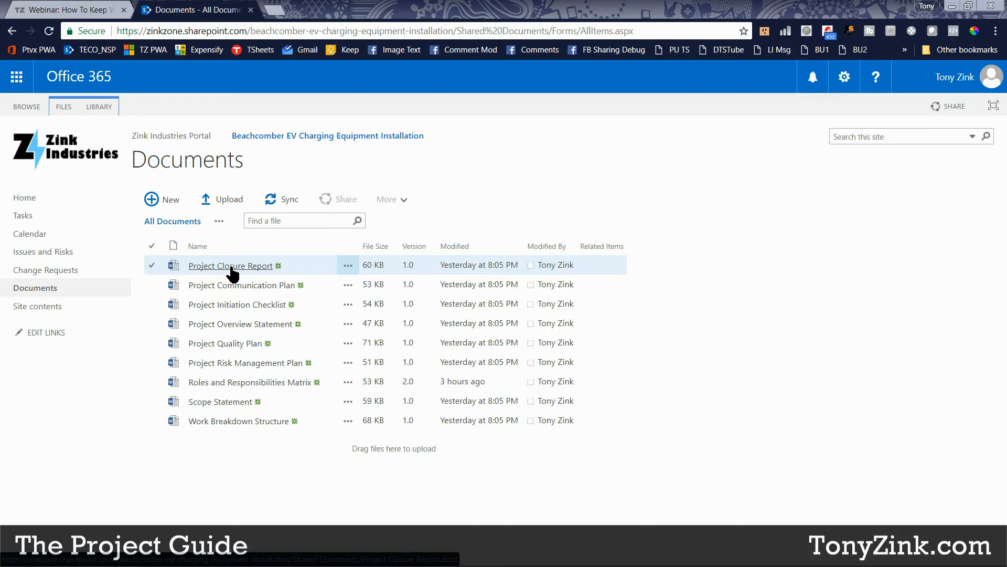
pyautogui.click(230, 201)
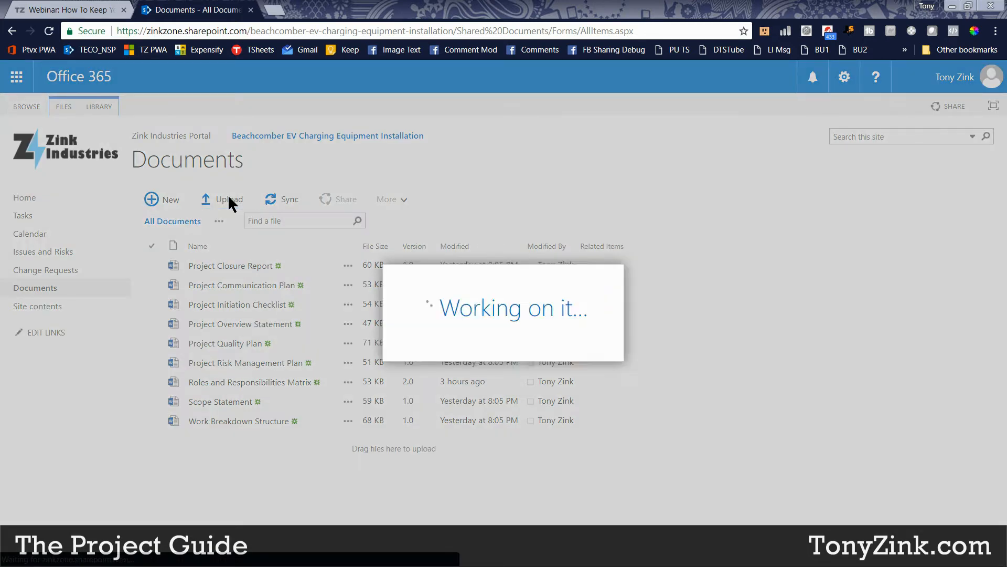
pyautogui.click(480, 252)
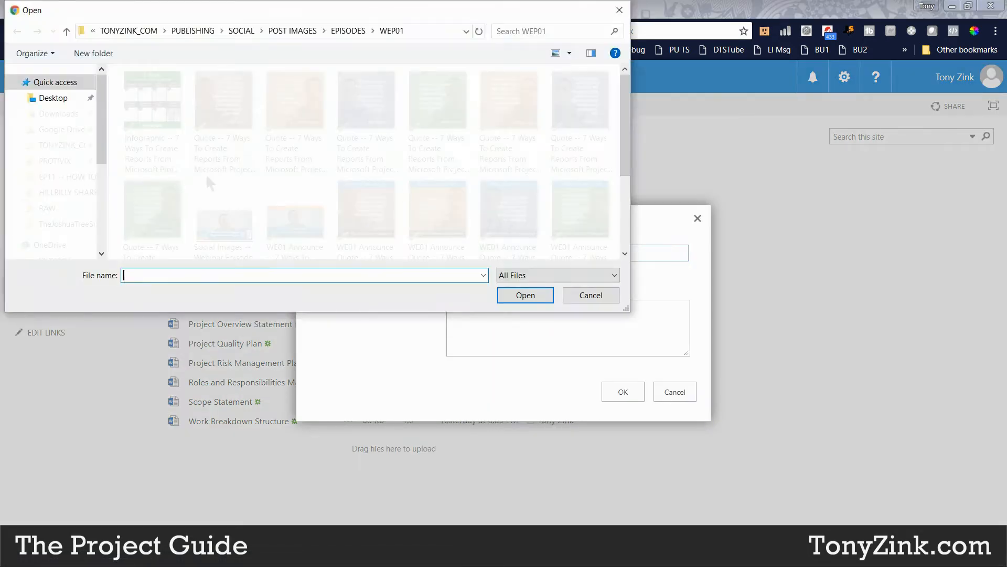
pyautogui.click(33, 96)
pyautogui.click(190, 95)
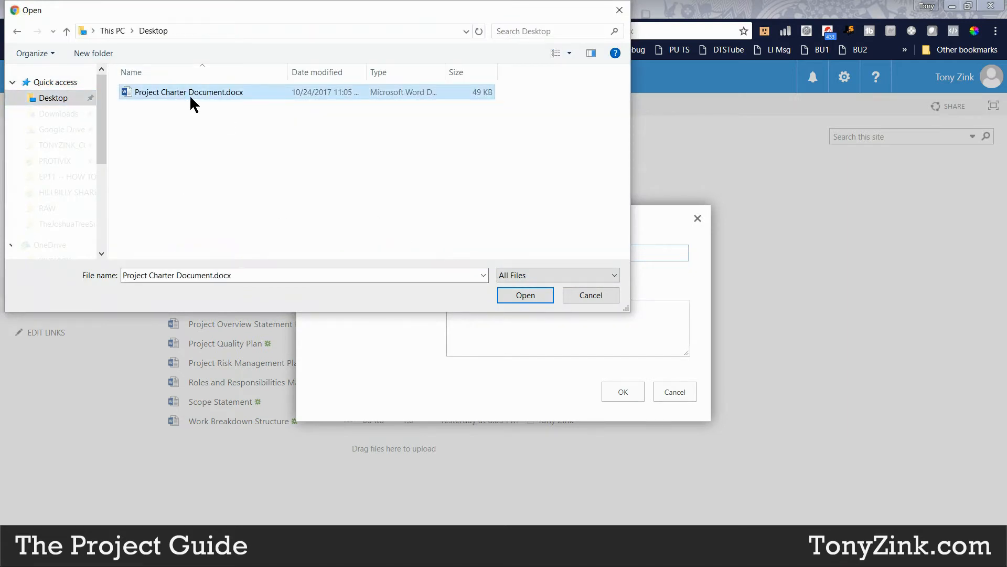
pyautogui.click(516, 293)
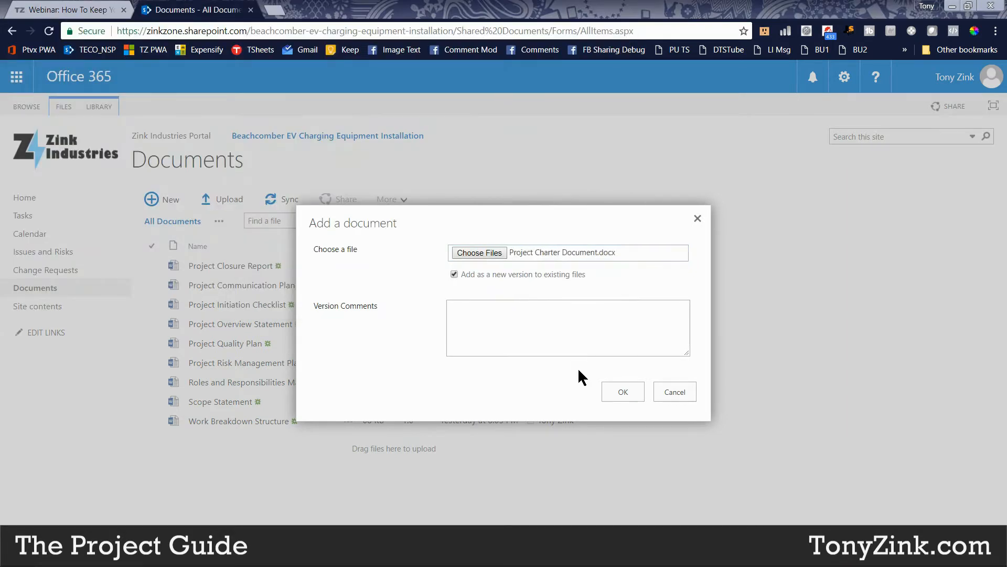
pyautogui.click(625, 391)
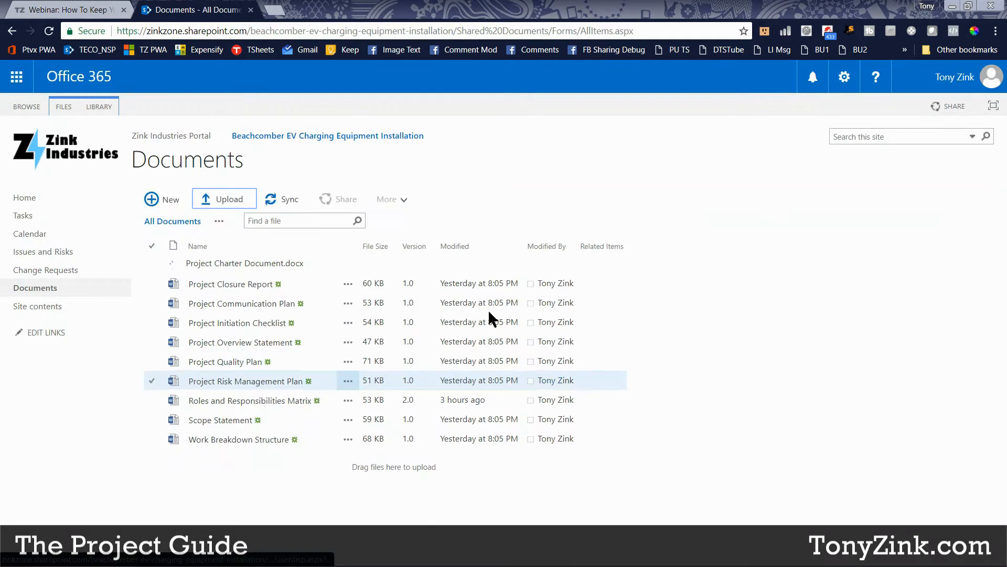
# Step: Open the uploaded Project Charter Document from the library and switch to editing it in desktop Word
pyautogui.click(249, 266)
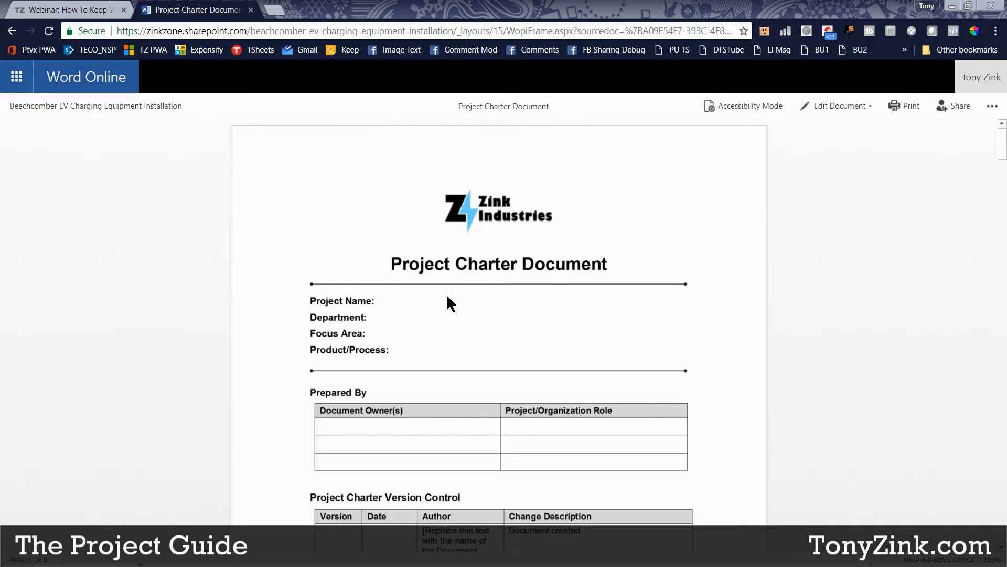
pyautogui.click(828, 110)
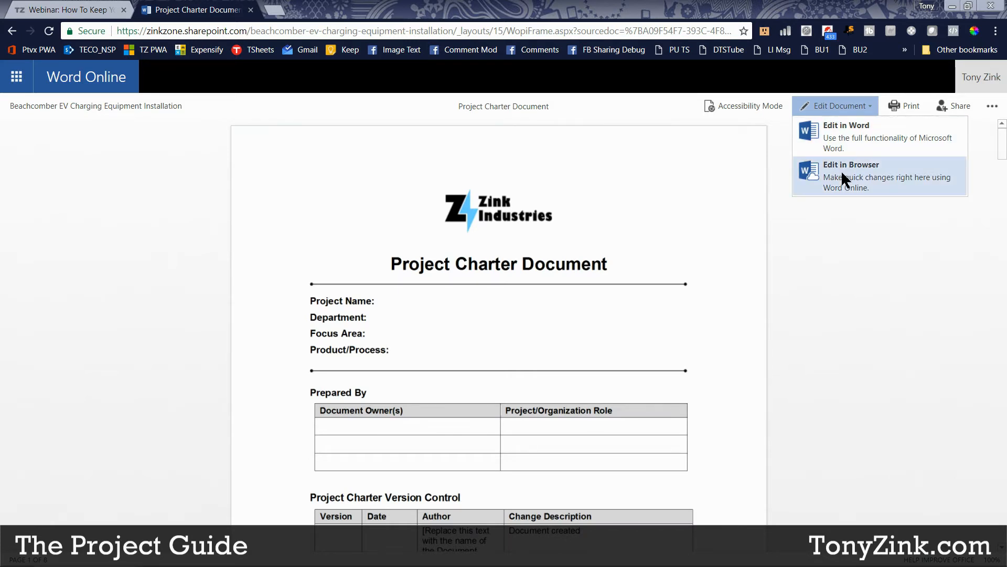
pyautogui.click(839, 137)
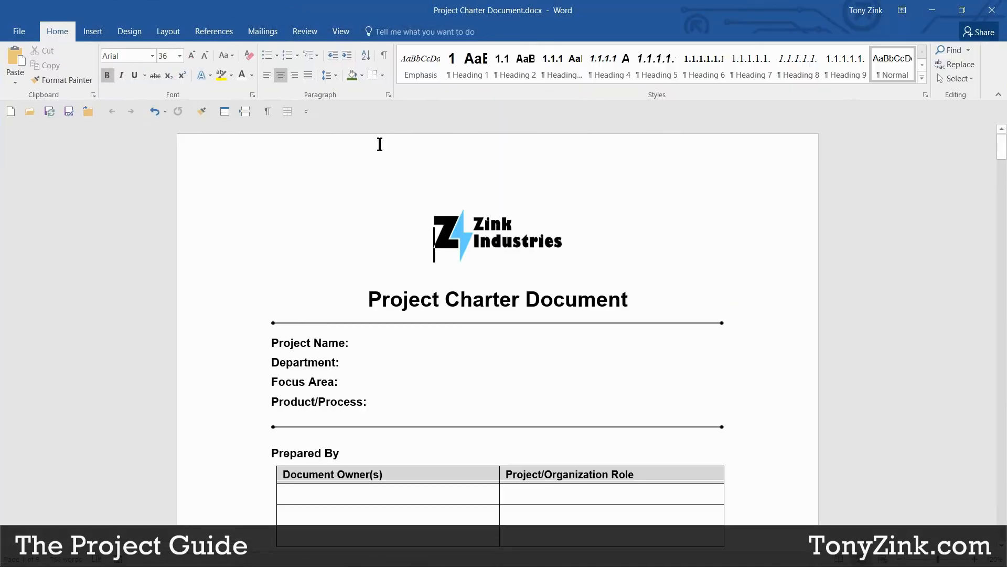
# Step: Enter "Beachcomber EV Charging Equipment Installation" as the Project Name in the charter and save the document
pyautogui.click(375, 344)
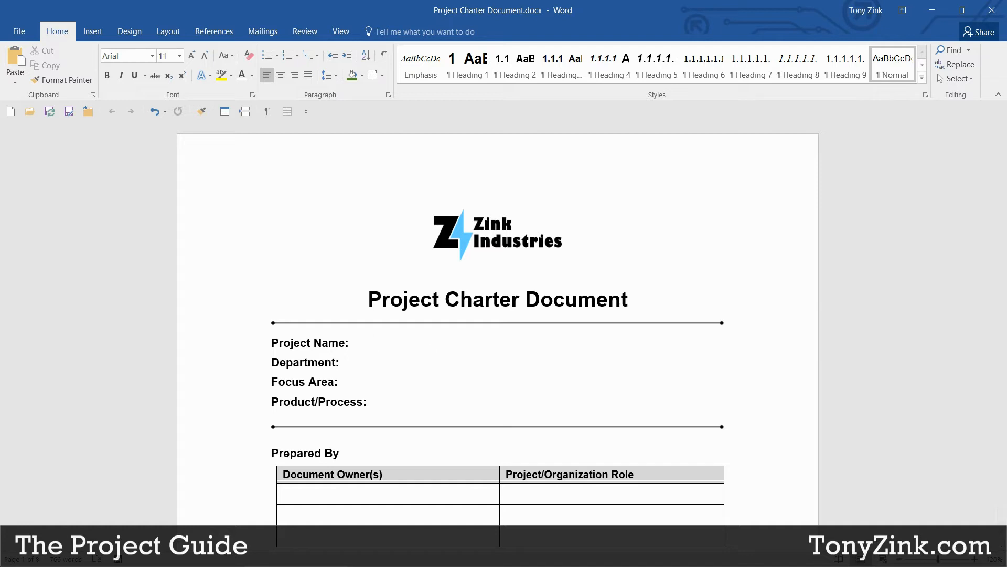
pyautogui.write('Beachcomber EV Charin')
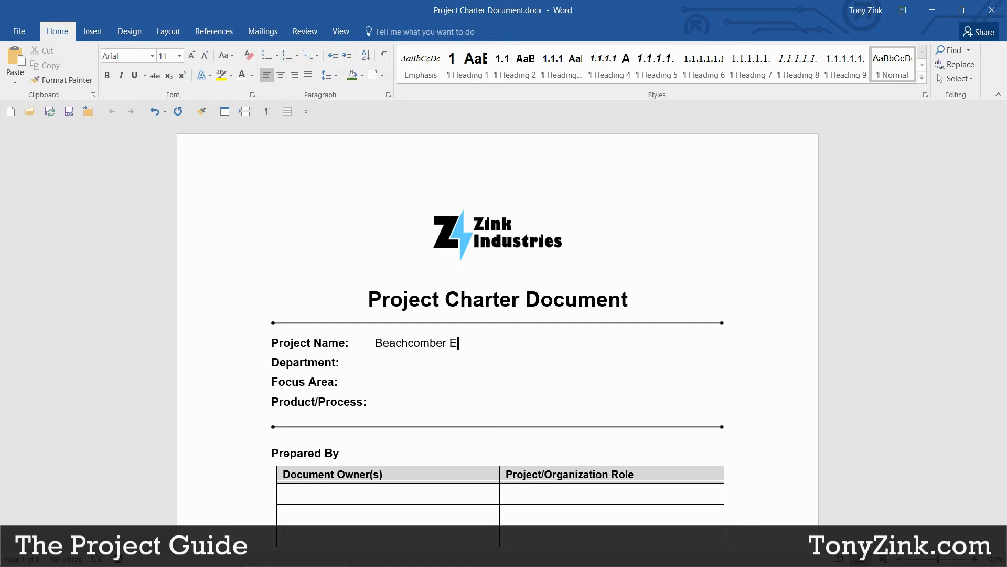
pyautogui.press('BackSpace')
pyautogui.press('BackSpace')
pyautogui.write('ging Equipme')
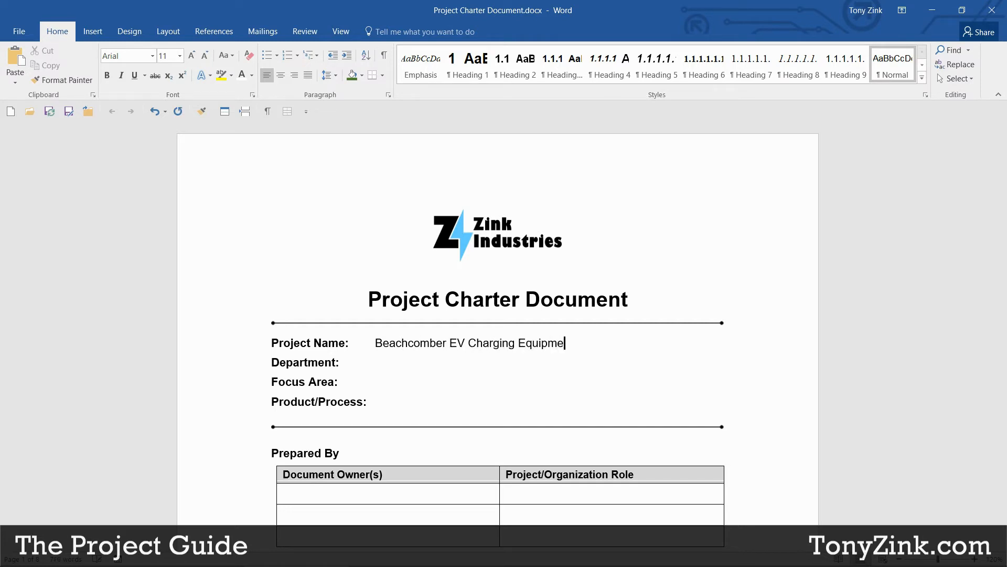
pyautogui.write('nt Installation')
pyautogui.click(49, 111)
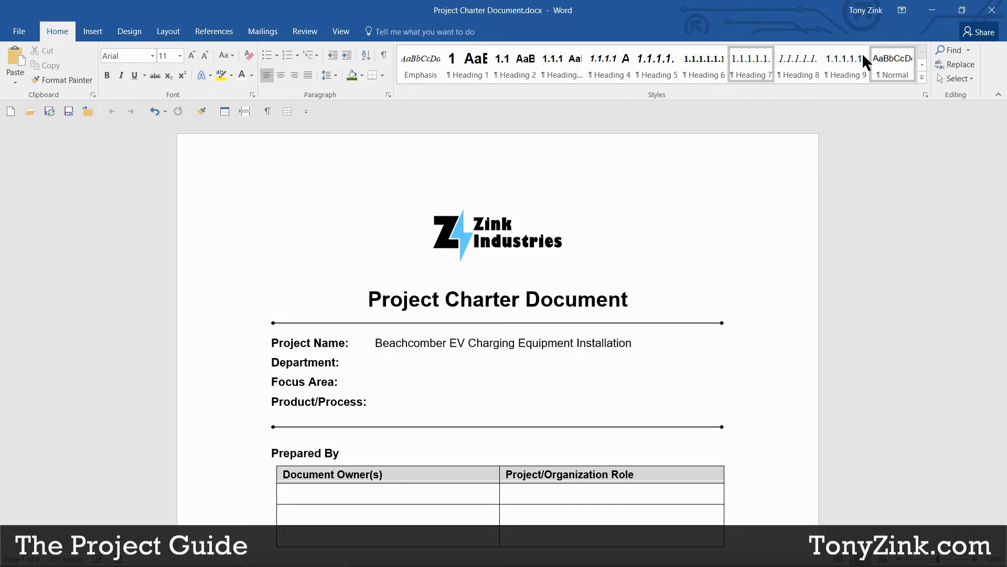
# Step: Close the charter in Word, dismiss the browser notice, and return to the project site's Documents library
pyautogui.click(992, 15)
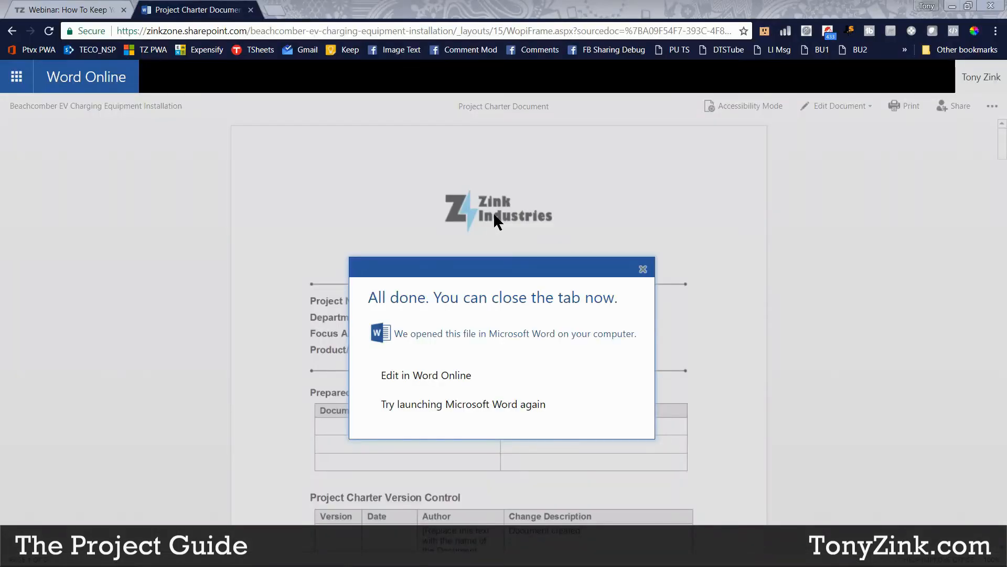
pyautogui.click(643, 268)
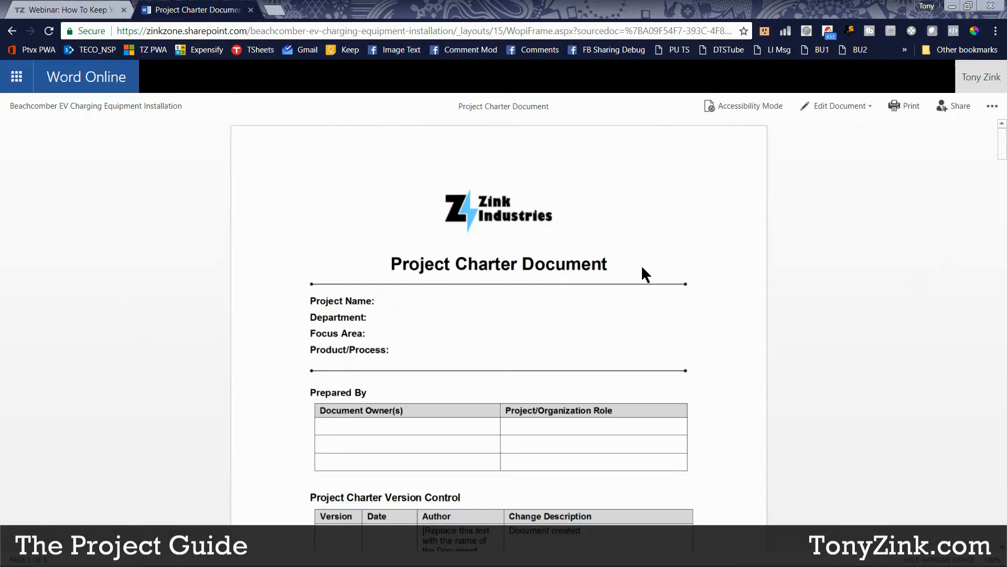
pyautogui.click(135, 105)
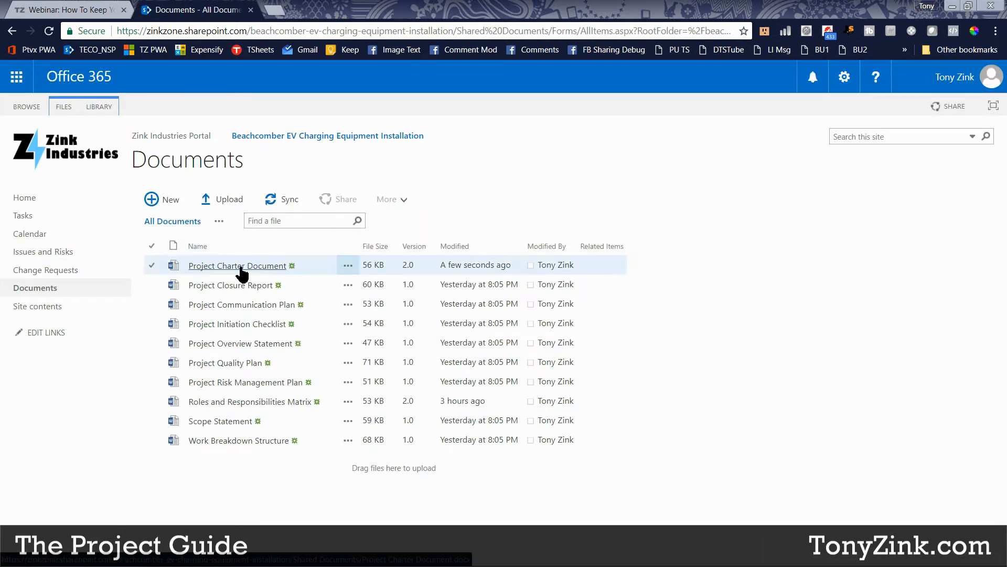
# Step: Check the Project Charter Document's version number in the library and view the saved project name in the document
pyautogui.click(411, 264)
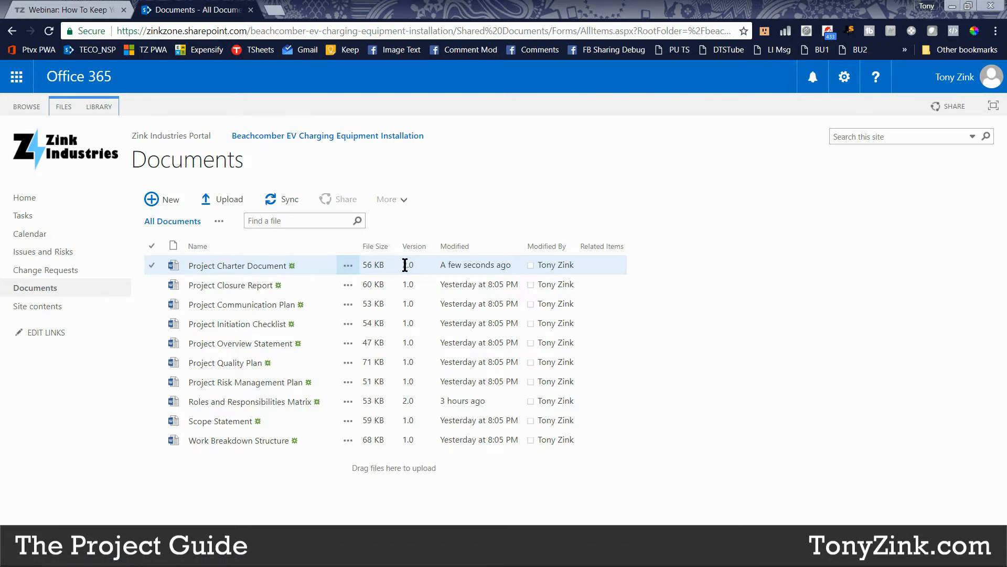
pyautogui.click(240, 265)
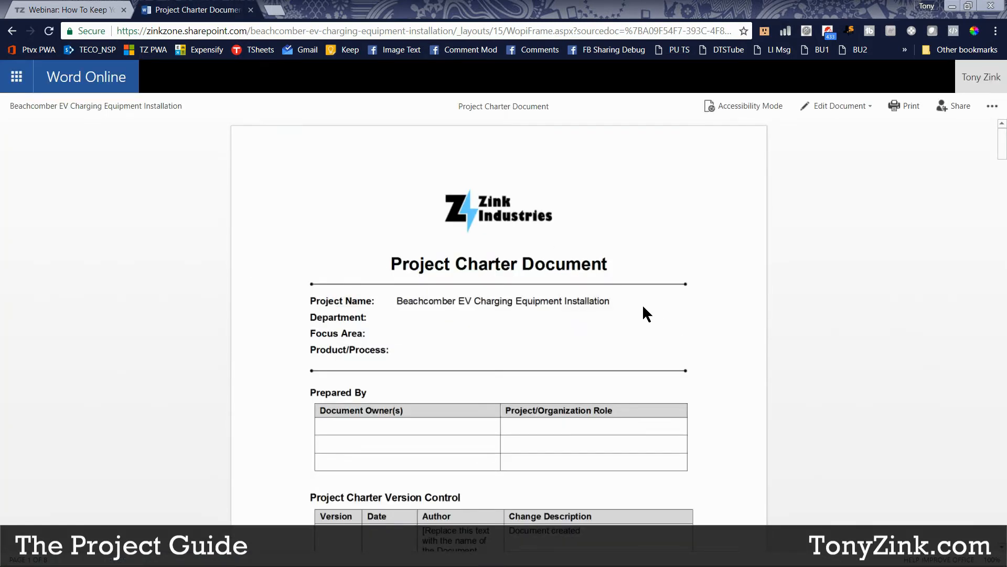
pyautogui.click(140, 107)
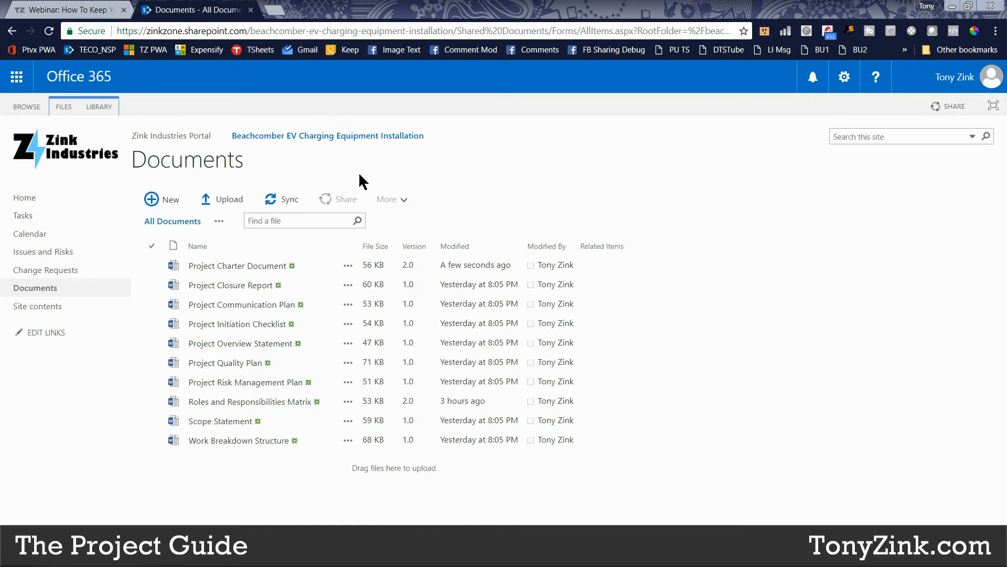
pyautogui.click(435, 269)
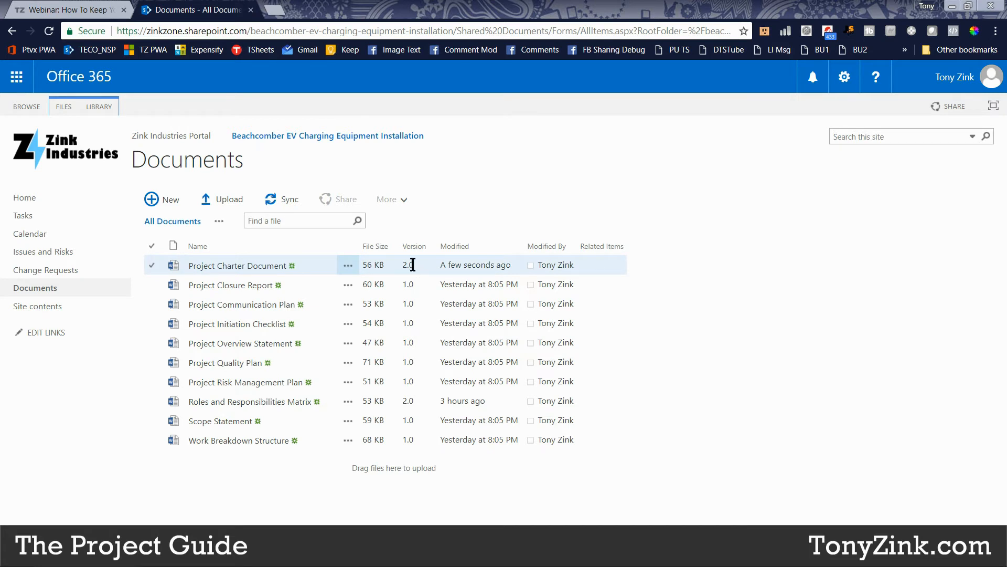
pyautogui.moveTo(406, 266); pyautogui.dragTo(425, 265)
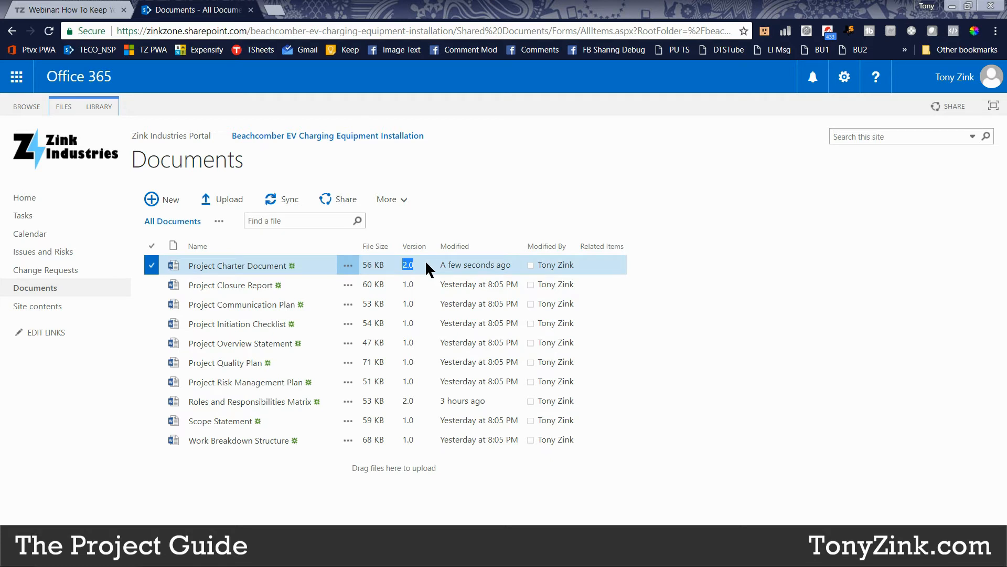
pyautogui.click(377, 165)
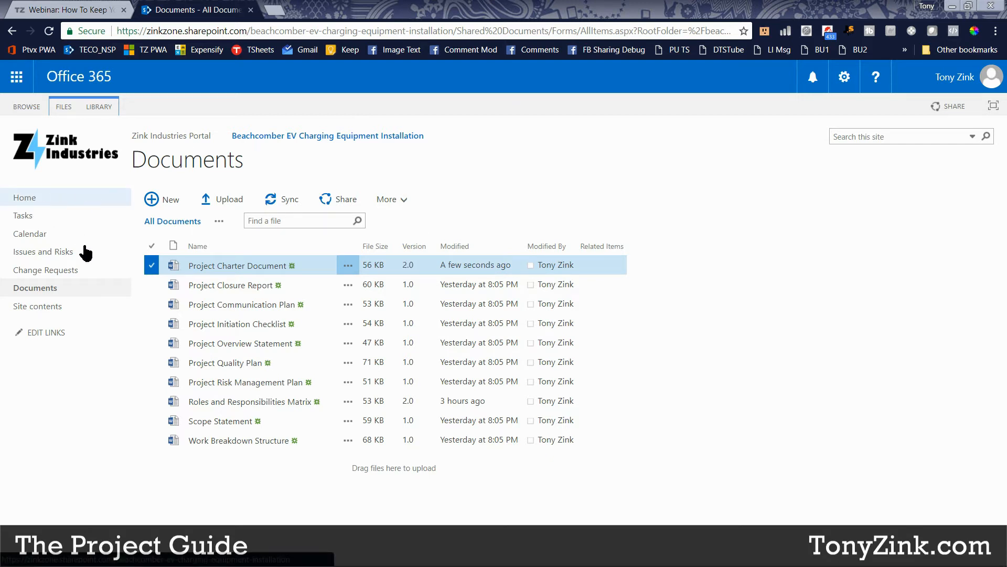
# Step: Go to the project site's home page and examine the charter's modified time and version under Latest Document Updates
pyautogui.click(109, 369)
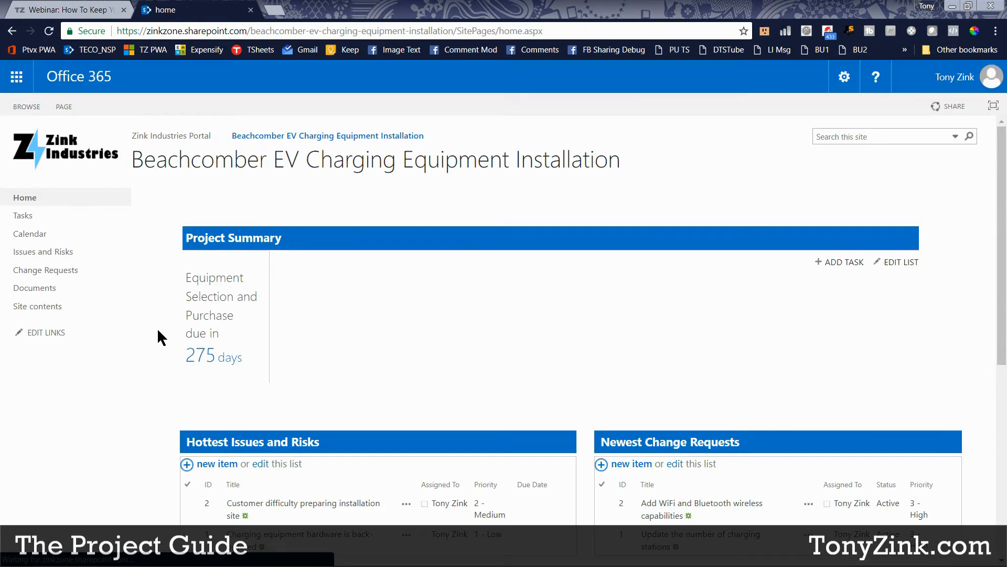
pyautogui.scroll(-6, 164, 373)
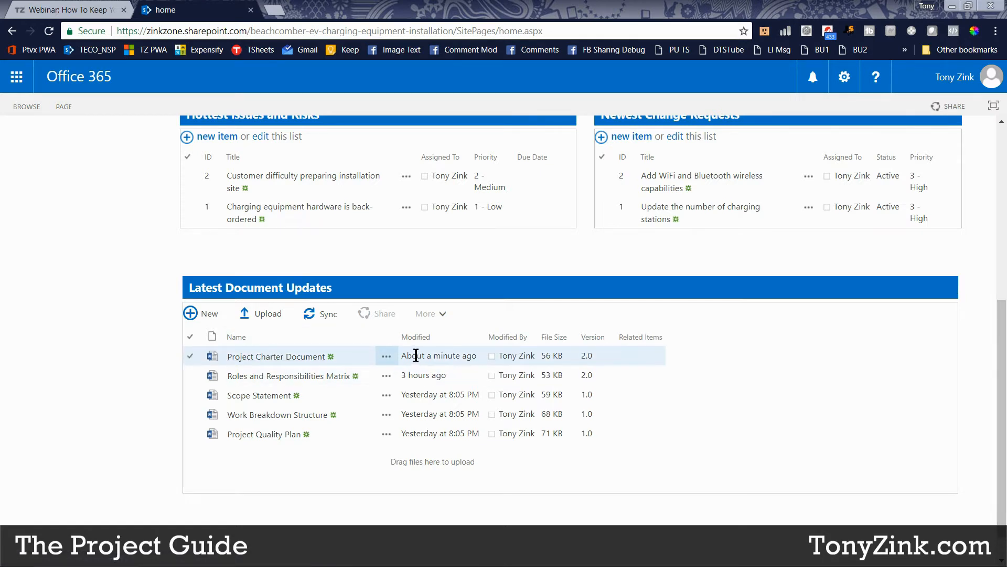
pyautogui.moveTo(401, 354); pyautogui.dragTo(476, 353)
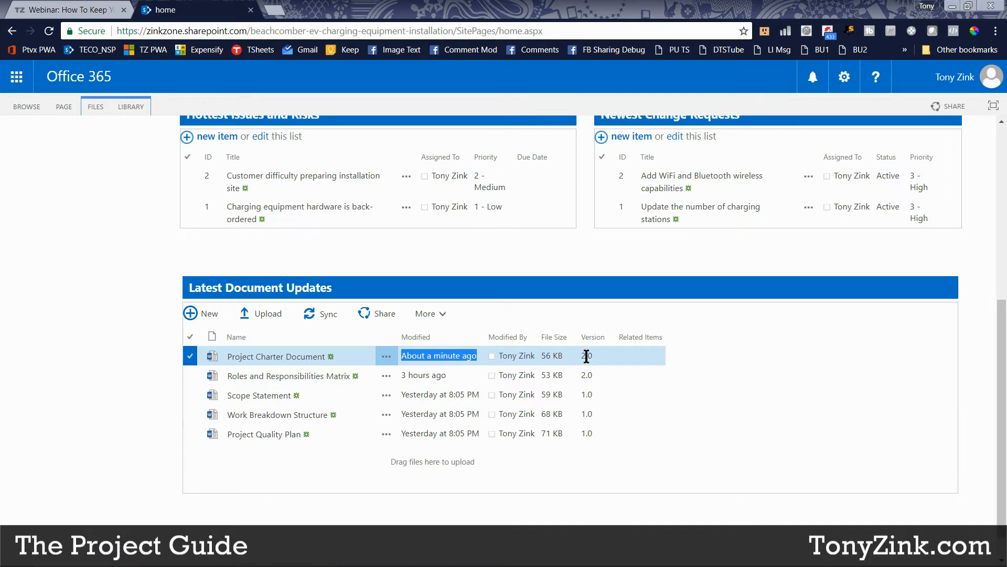
pyautogui.click(193, 242)
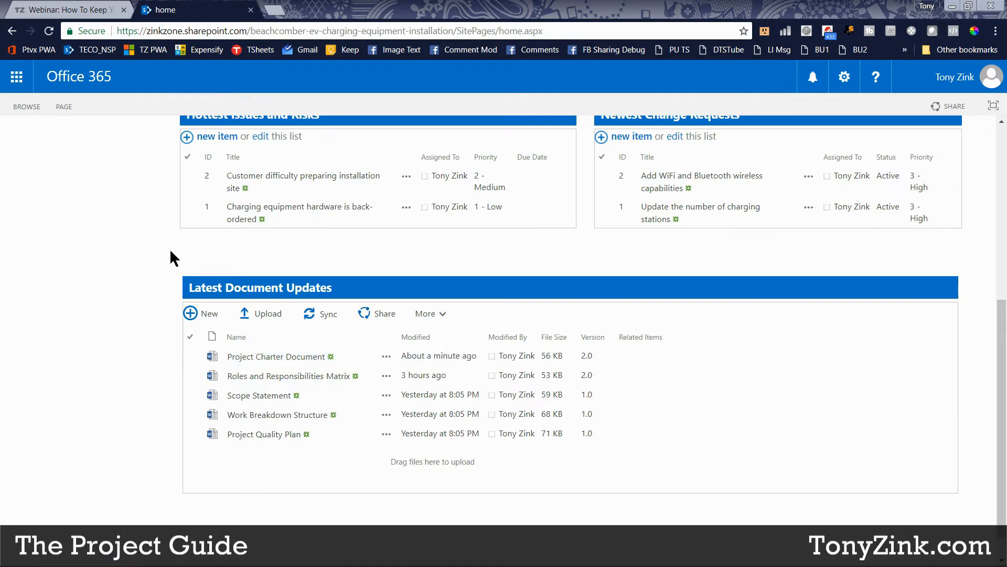
pyautogui.scroll(2, 169, 248)
pyautogui.scroll(1, 168, 261)
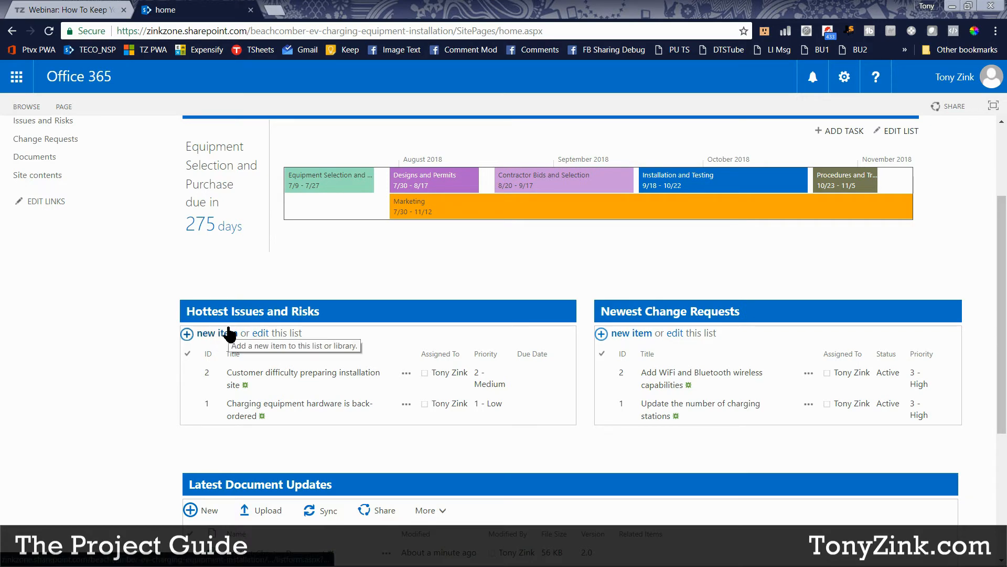
pyautogui.scroll(3, 171, 269)
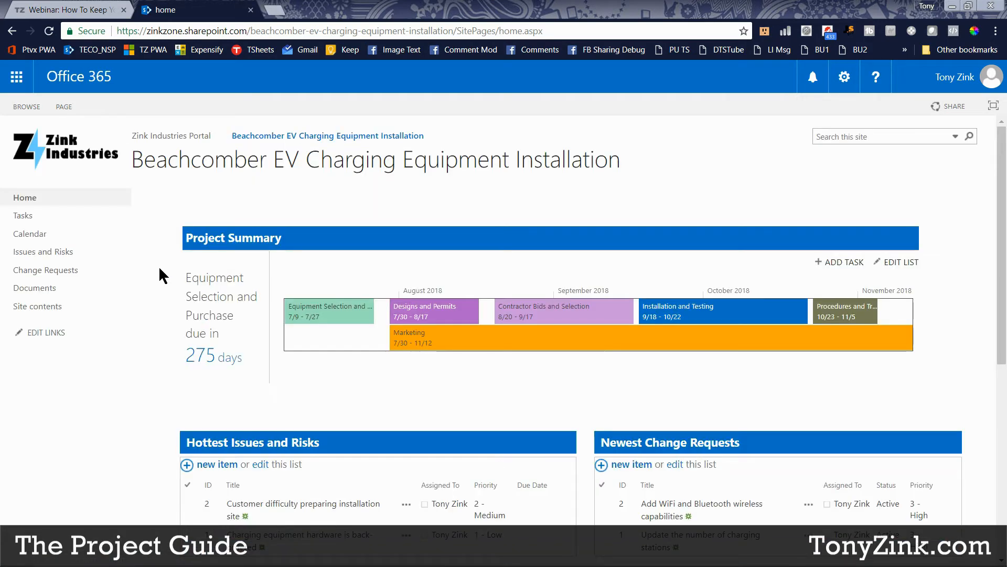
# Step: Open the issue "Charging equipment hardware is back-ordered" from the Issues and Risks list and review its details
pyautogui.click(53, 252)
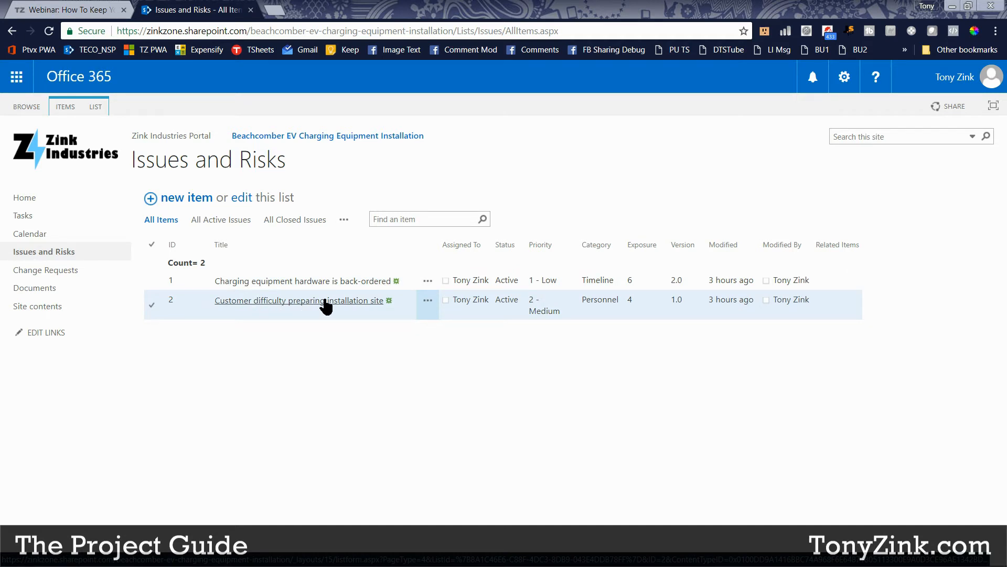
pyautogui.click(295, 281)
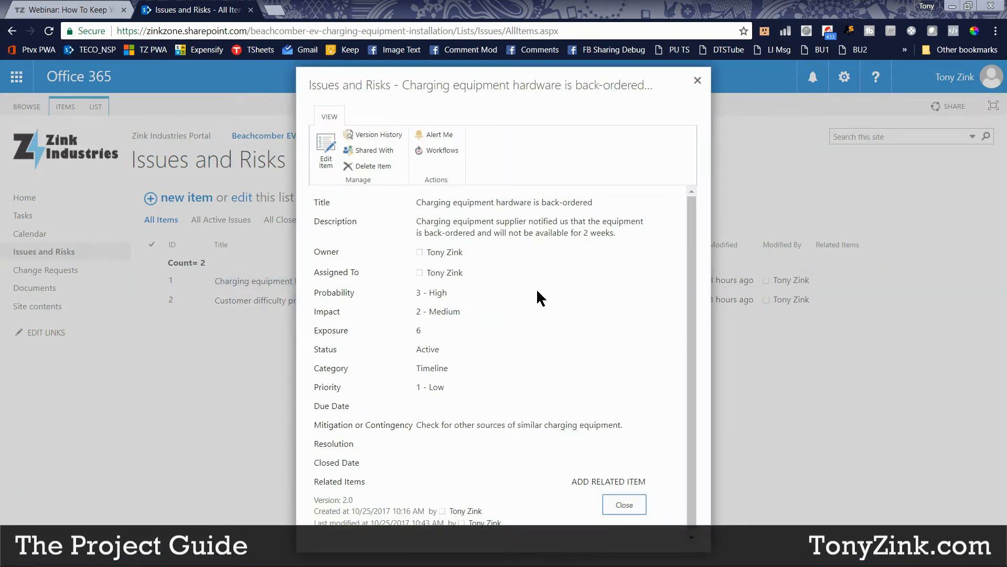
pyautogui.moveTo(429, 202); pyautogui.dragTo(523, 221)
pyautogui.click(490, 227)
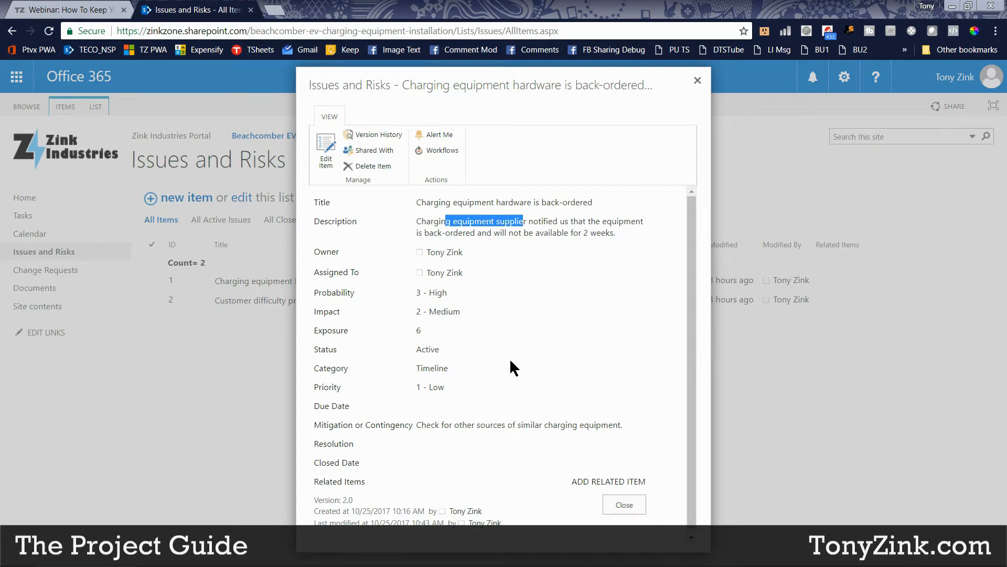
pyautogui.click(483, 286)
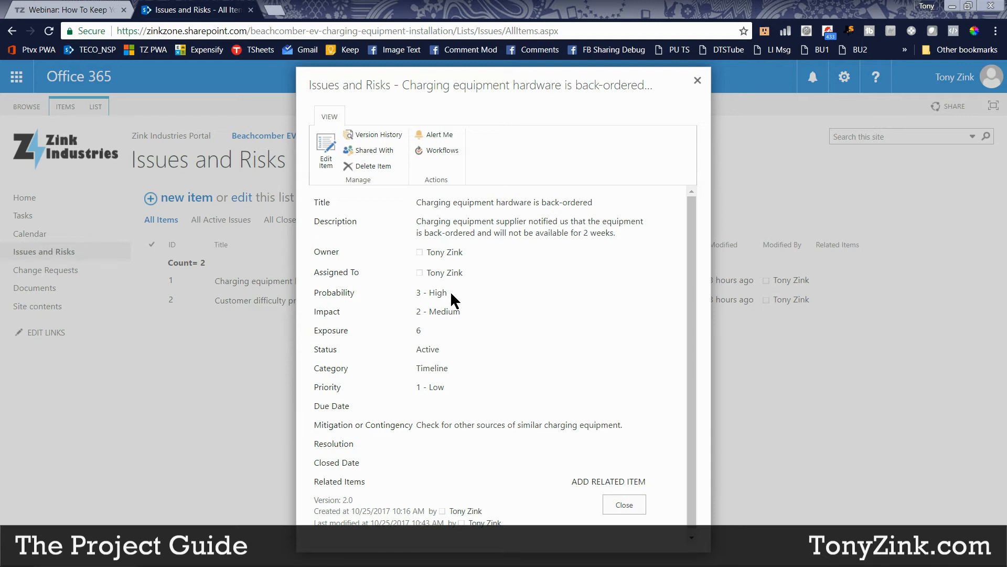
# Step: Edit the "Charging equipment hardware is back-ordered" issue to set its priority to 3 - High and save it
pyautogui.click(328, 149)
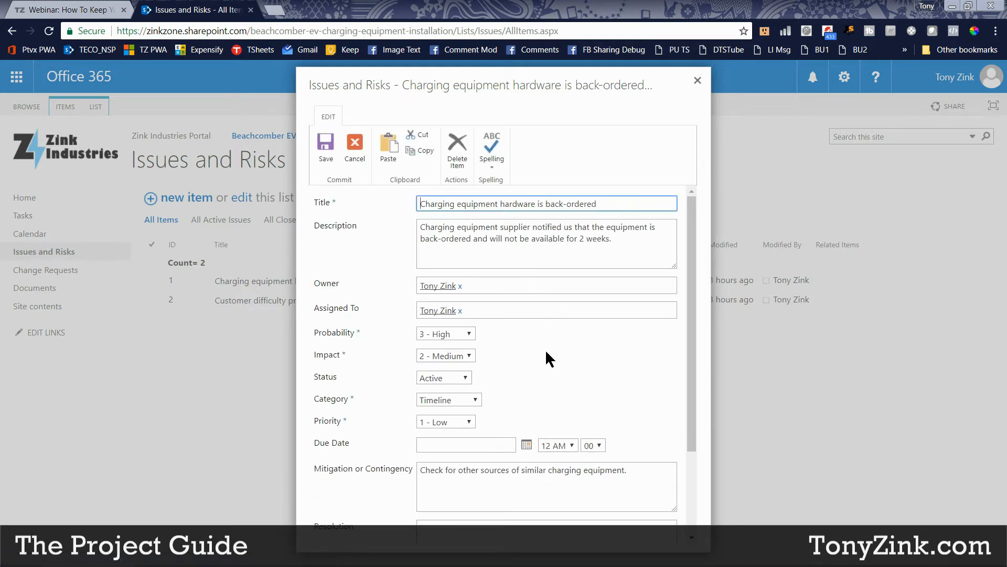
pyautogui.click(321, 423)
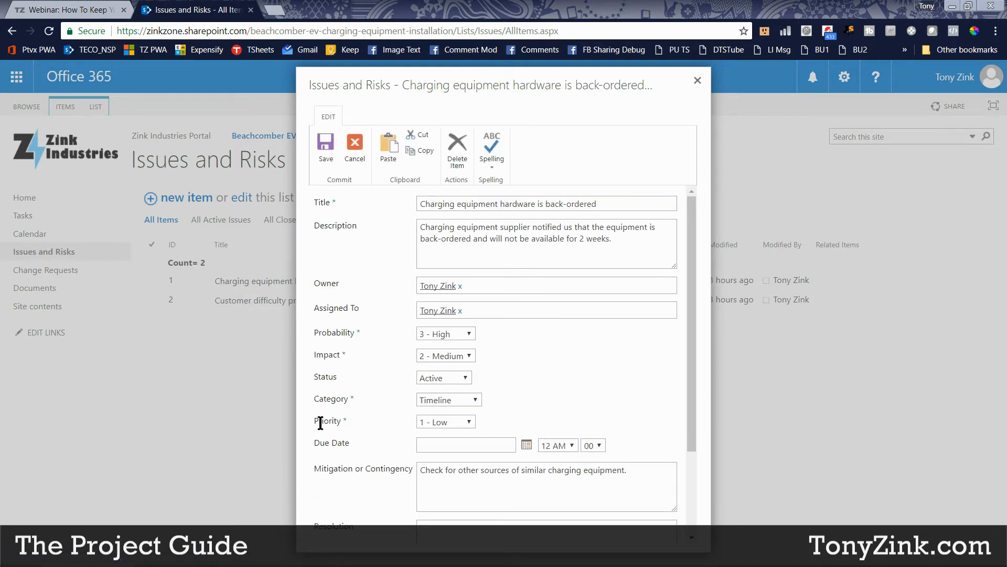
pyautogui.click(448, 421)
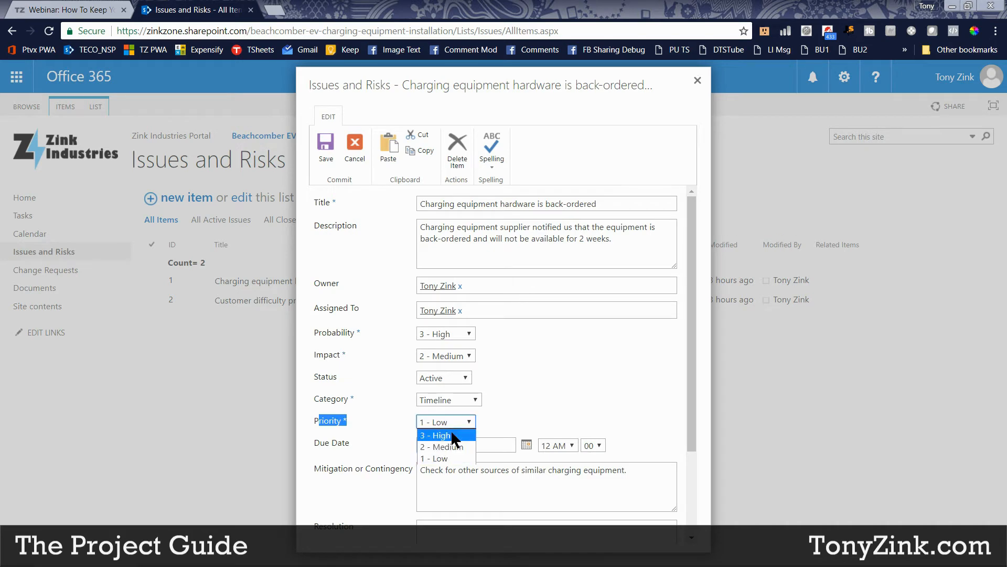
pyautogui.click(449, 458)
pyautogui.click(324, 150)
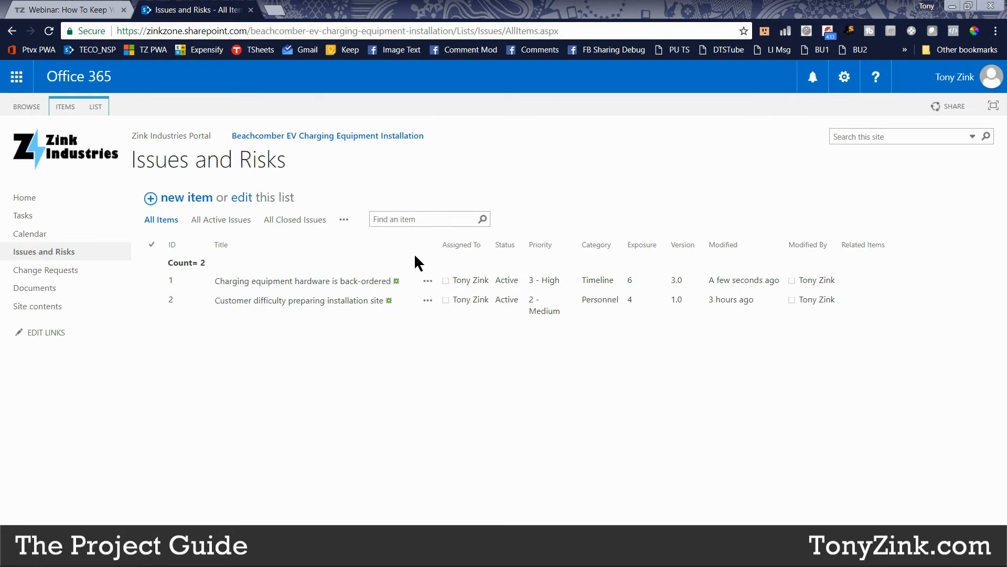
# Step: Create a new item in the Issues and Risks list titled "Tropical Storms may cause installation delays"
pyautogui.click(190, 203)
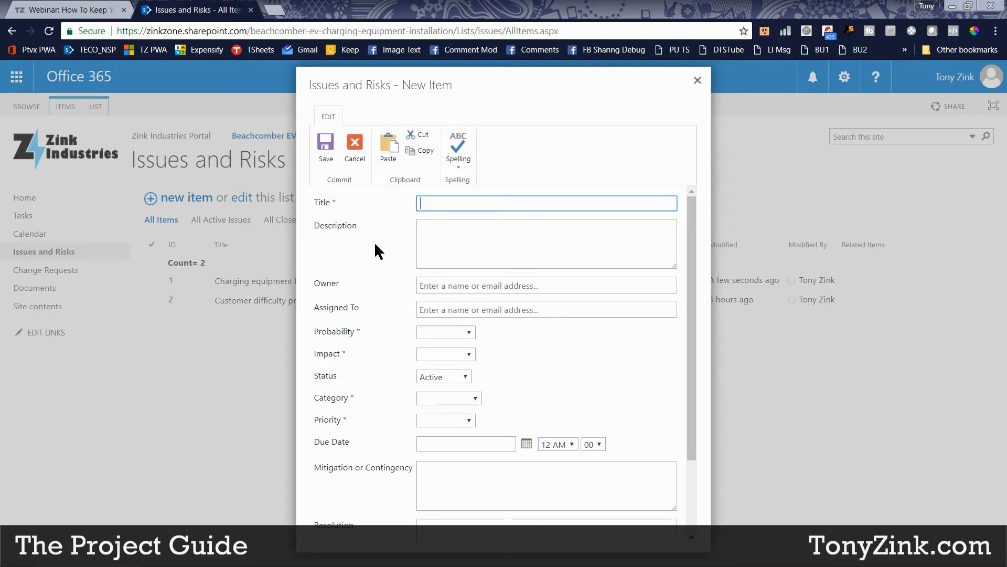
pyautogui.write('Tropical Storms may cause installation delays')
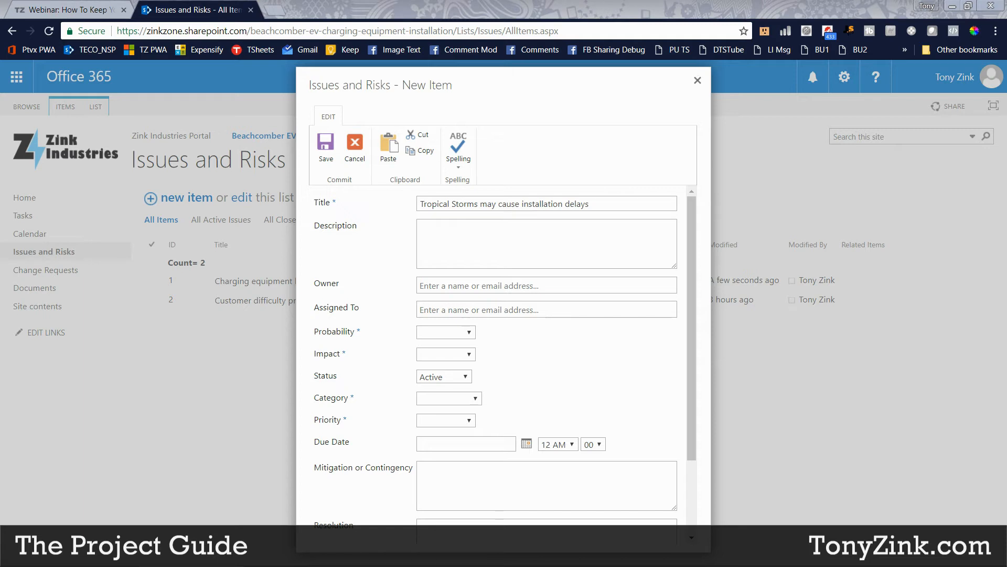
# Step: Enter the description "Weather forecasters are predicting tropical storms that may produce high winds and large amounts of rainfall, which could delay installation."
pyautogui.click(466, 250)
pyautogui.write('a.\tWeather forecasters are predicting tropical storms that may produce high winds and large amounts of rainfall, which could delay installation.')
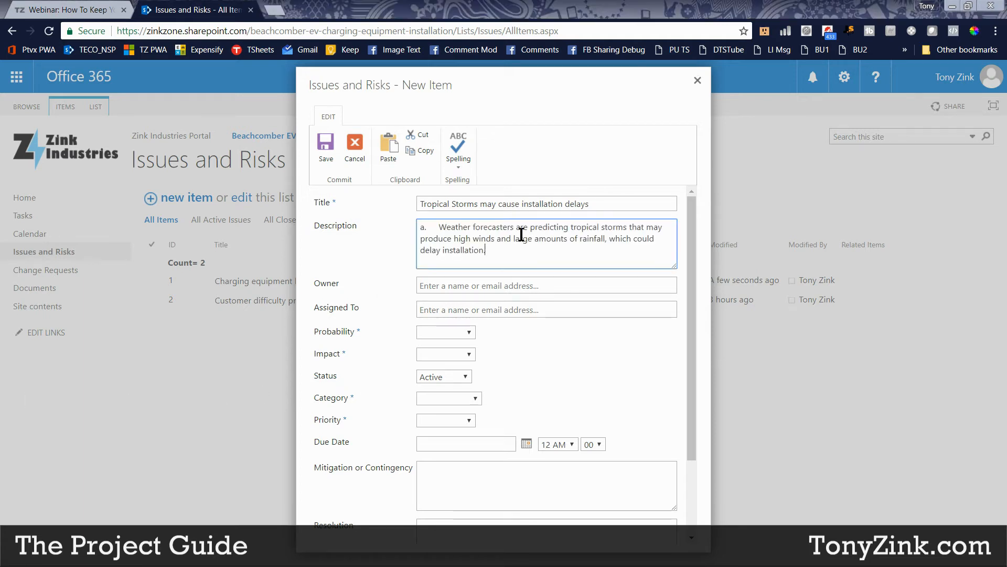
pyautogui.click(441, 226)
pyautogui.press('BackSpace')
pyautogui.press('BackSpace')
pyautogui.press('BackSpace')
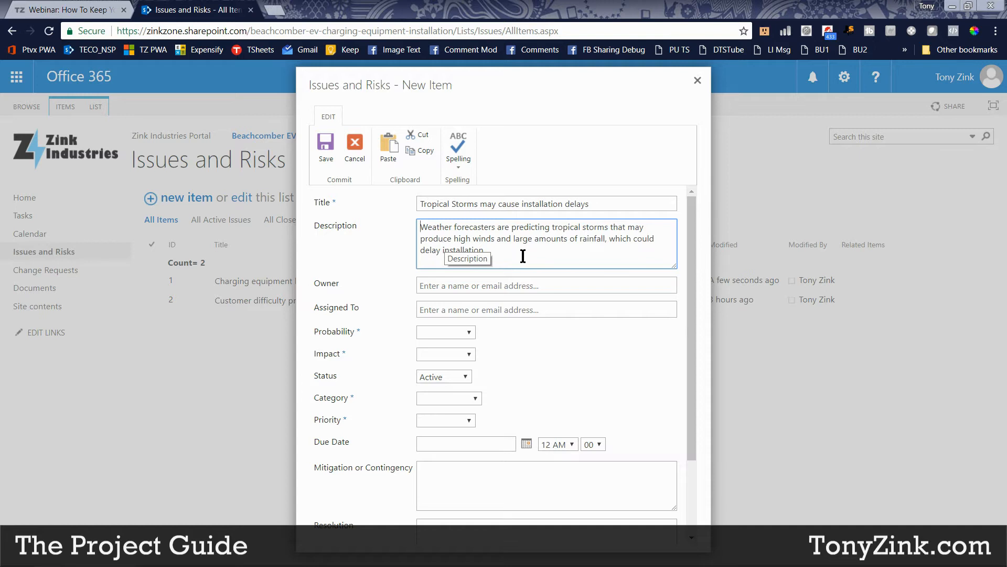
# Step: Fill in the project manager's name as both Owner and Assigned To for the tropical storms risk
pyautogui.click(483, 287)
pyautogui.write('t')
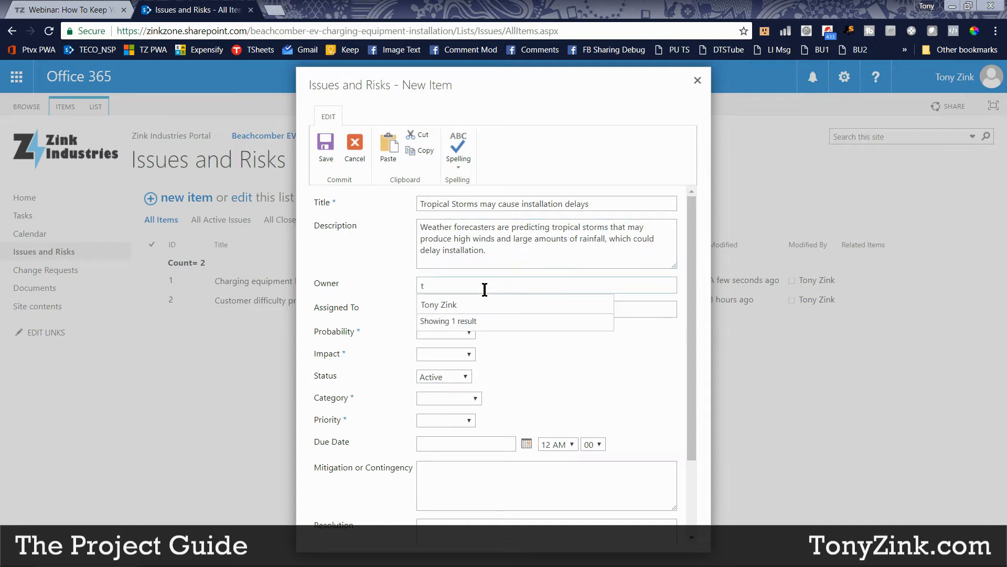
pyautogui.press('Return')
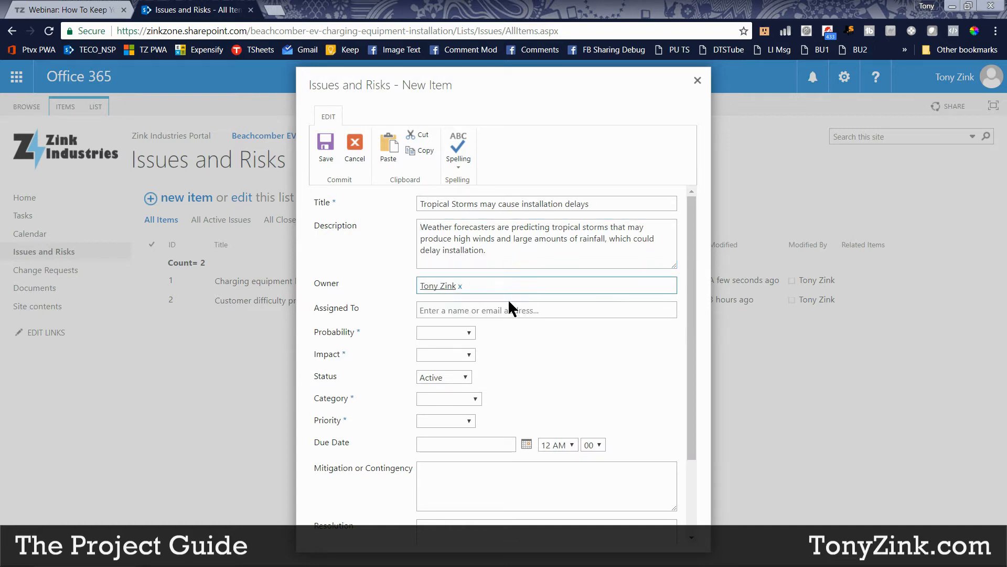
pyautogui.click(458, 305)
pyautogui.write('t')
pyautogui.press('Return')
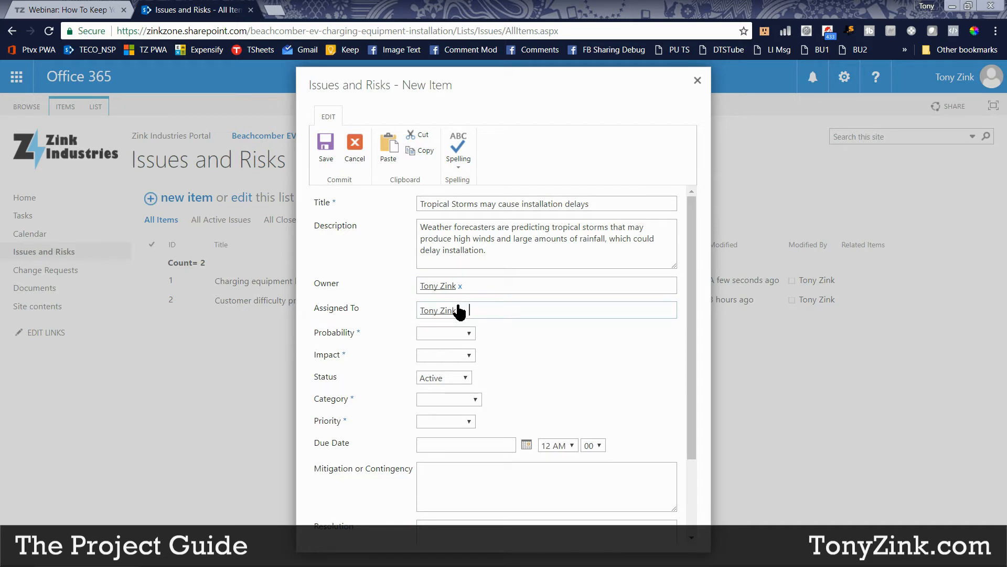
# Step: Set both the probability and the impact of the tropical storms risk to 2 - Medium
pyautogui.click(437, 334)
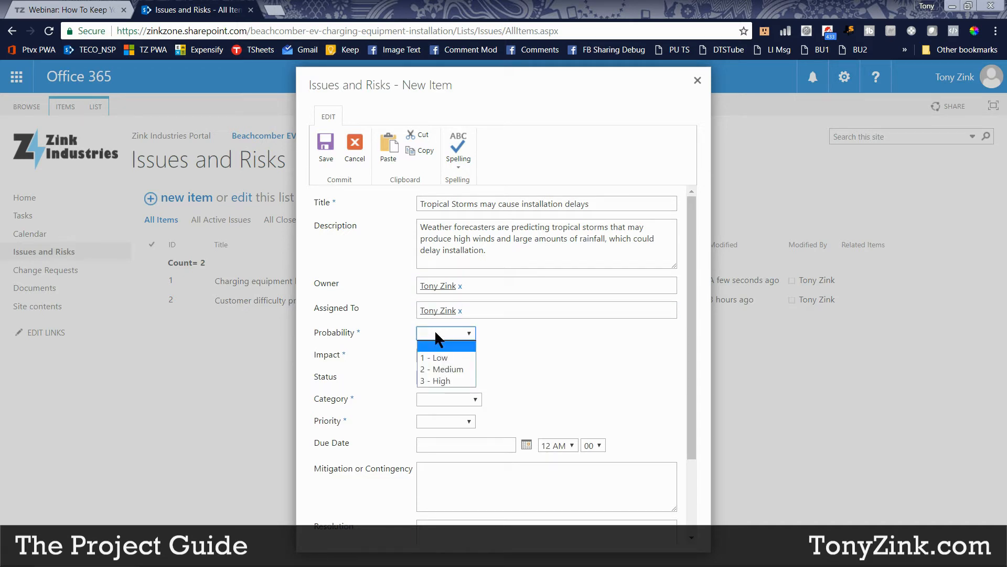
pyautogui.click(429, 370)
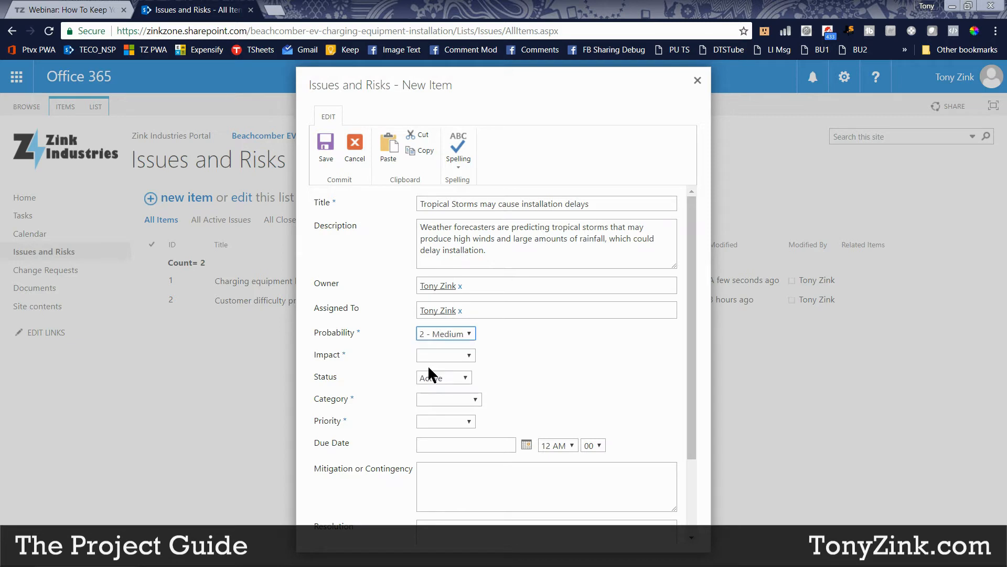
pyautogui.click(435, 355)
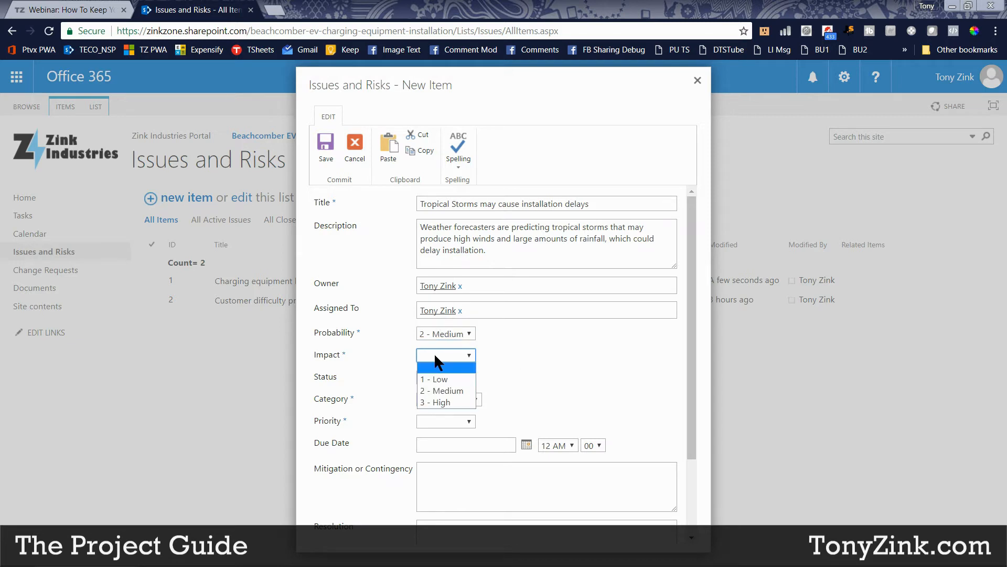
pyautogui.click(443, 391)
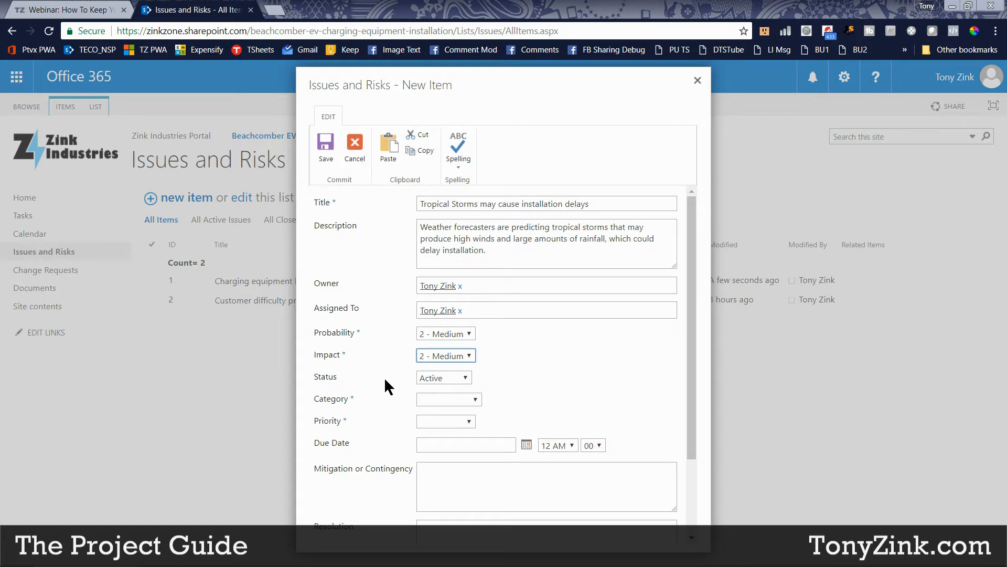
# Step: Keep the risk's status as Active, with Timeline as its category and 2 - Medium as its priority
pyautogui.click(438, 374)
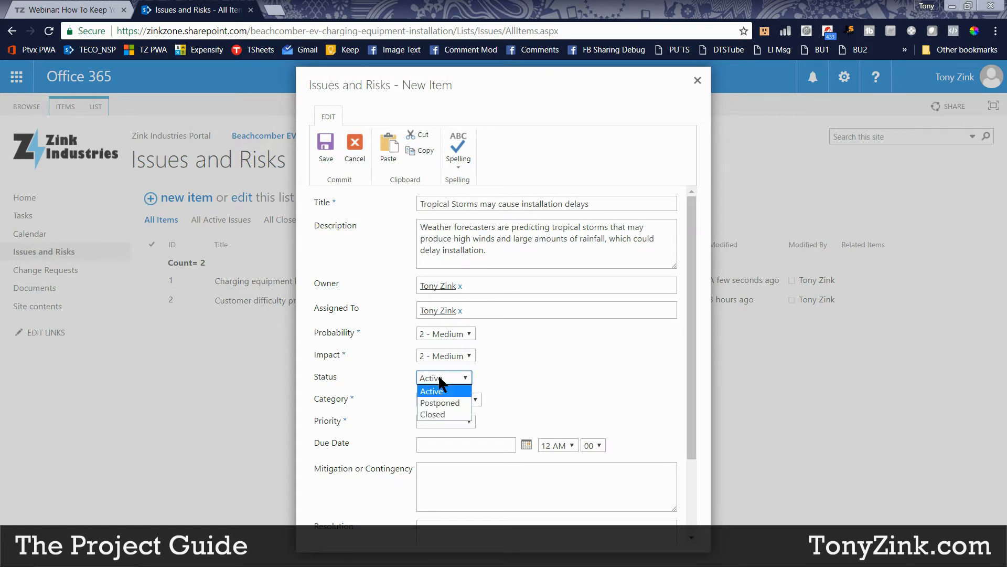
pyautogui.click(476, 394)
pyautogui.click(440, 398)
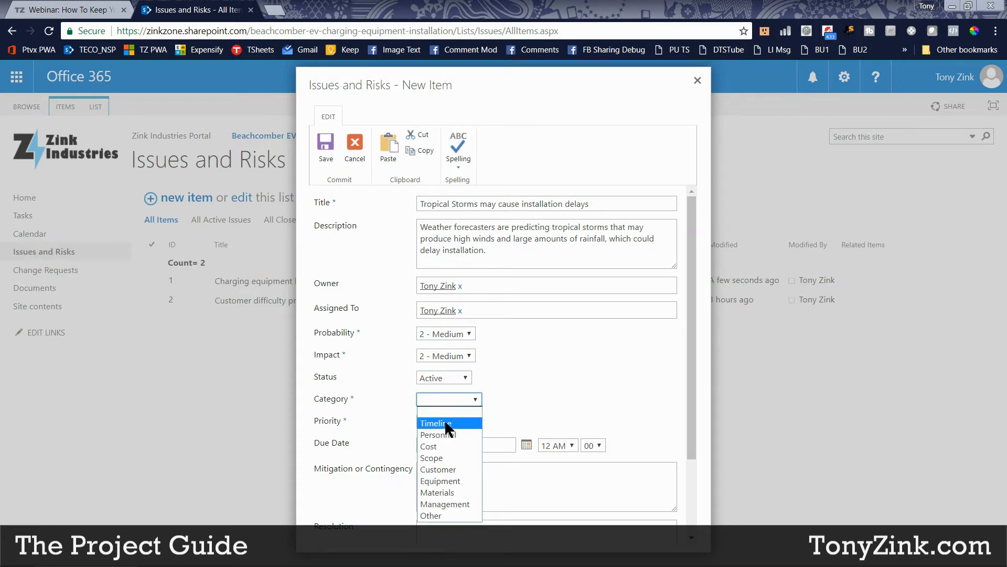
pyautogui.click(441, 424)
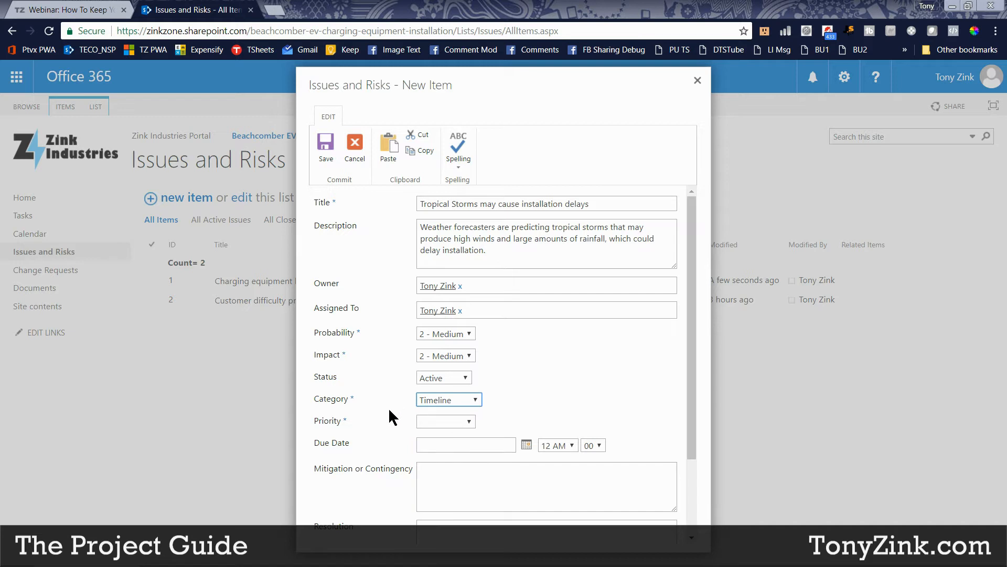
pyautogui.click(437, 420)
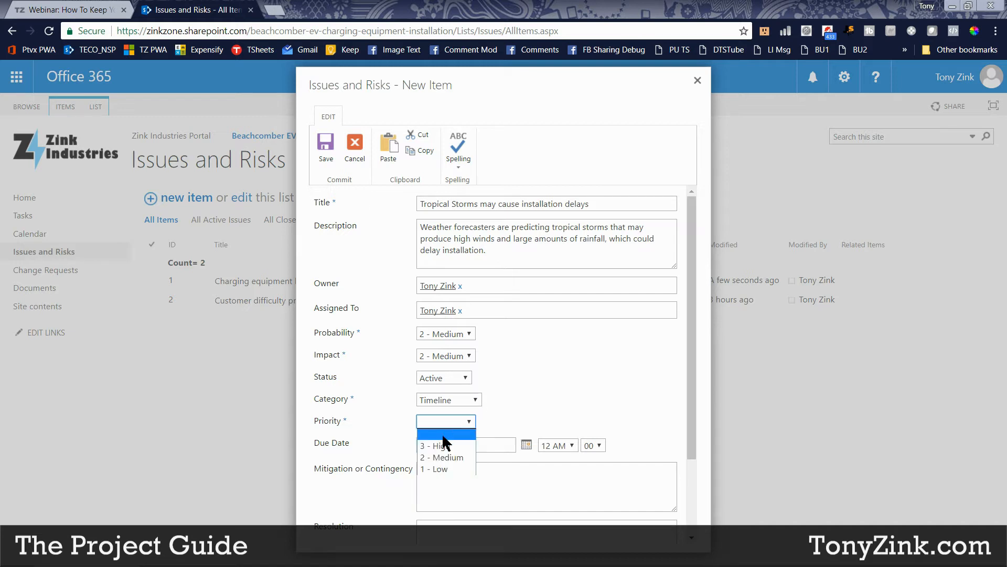
pyautogui.click(445, 455)
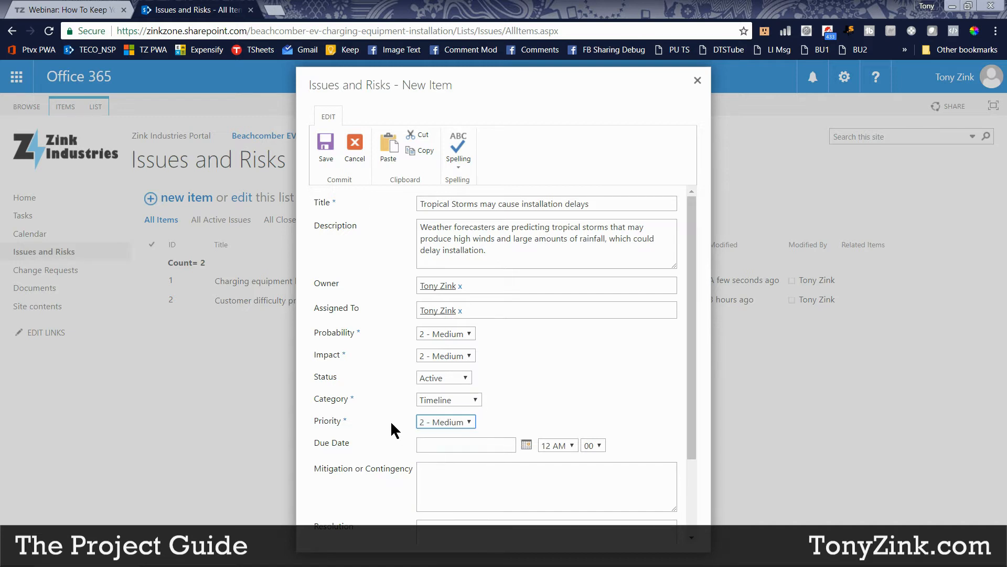
# Step: Enter "Attempt to protect installation site from wind and rain, and have contractors ready to clean up site if storms occur" as the Mitigation or Contingency
pyautogui.scroll(-1, 386, 420)
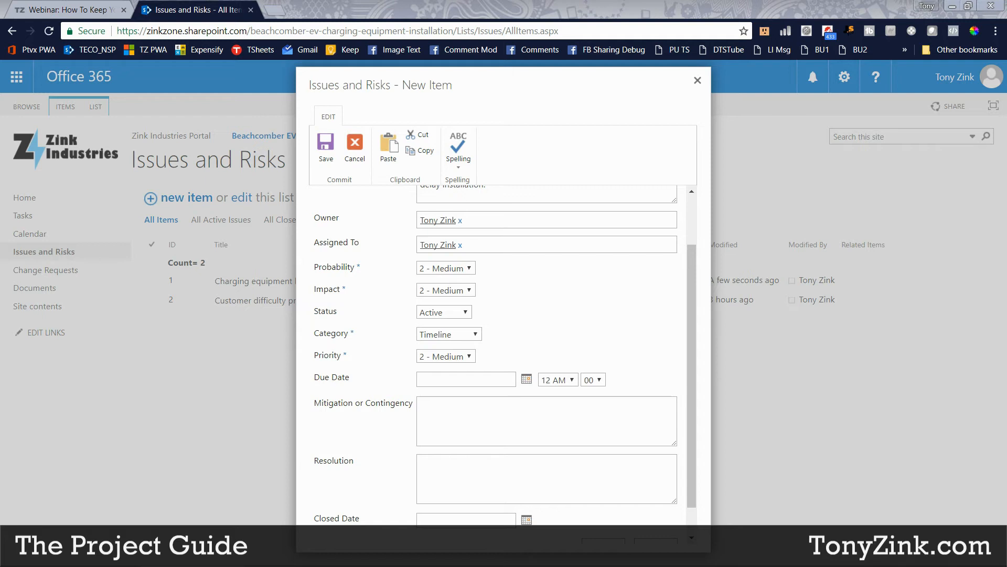
pyautogui.click(467, 427)
pyautogui.write('b.\tAttempt to protect installation site from wind and rain, and have contractors ready to clean up site if storms occur')
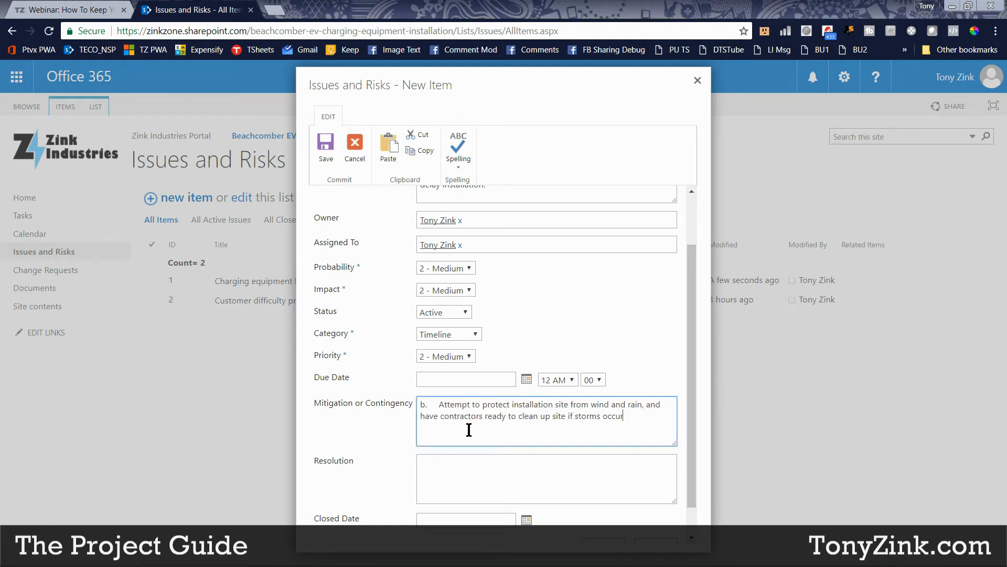
pyautogui.click(438, 406)
pyautogui.press('BackSpace')
pyautogui.press('BackSpace')
pyautogui.press('BackSpace')
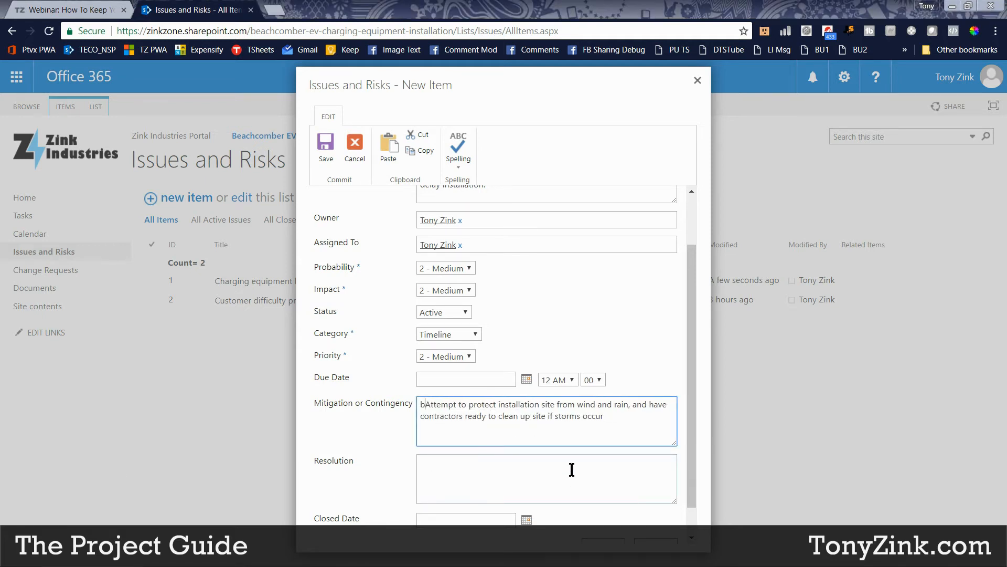
pyautogui.click(371, 426)
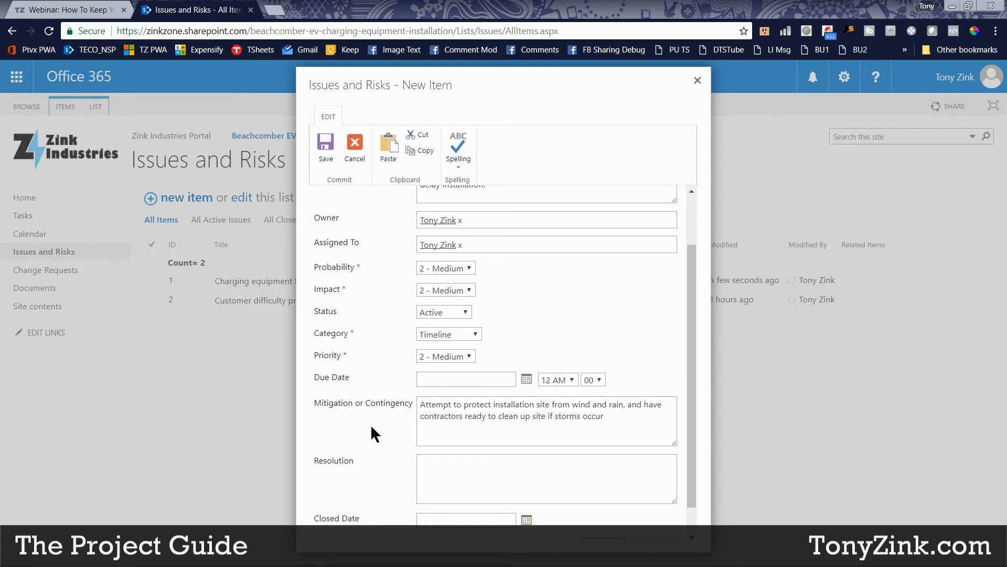
# Step: Save the tropical storms risk with its Resolution and Closed Date left blank
pyautogui.scroll(-1, 371, 424)
pyautogui.click(447, 438)
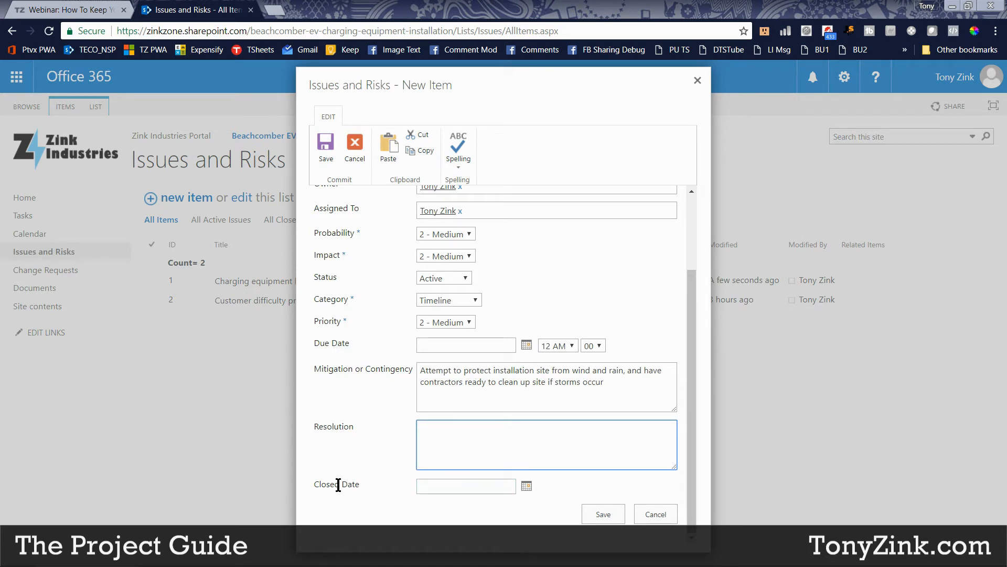
pyautogui.click(604, 512)
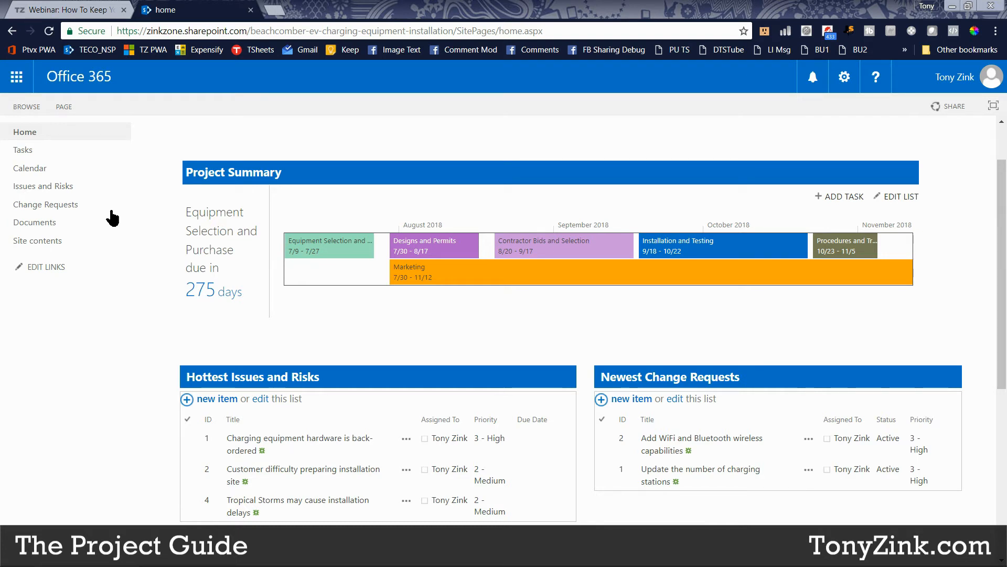
# Step: Open the Change Requests list and create a new item titled "Move charging stations closer to guest buildings"
pyautogui.click(41, 204)
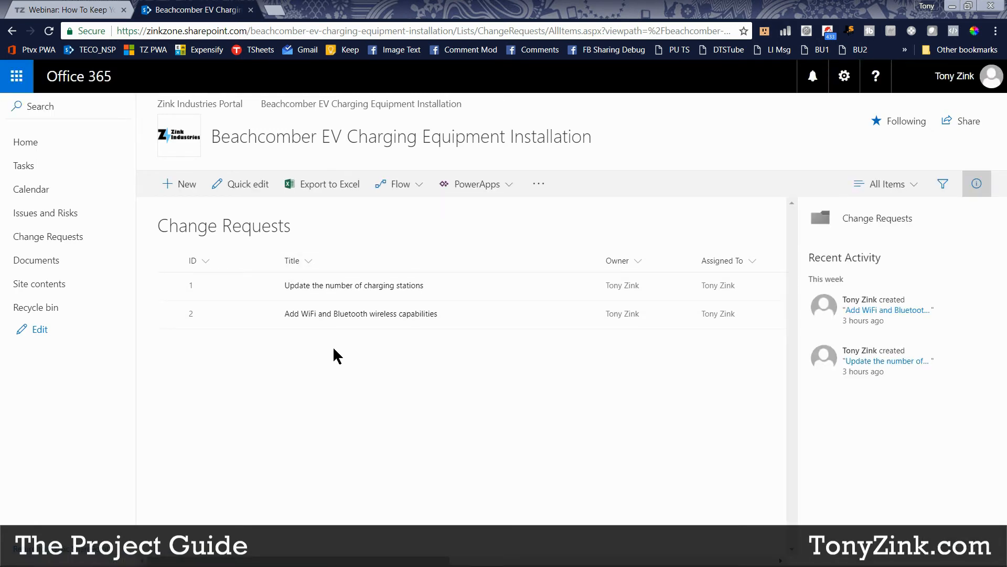
pyautogui.click(337, 287)
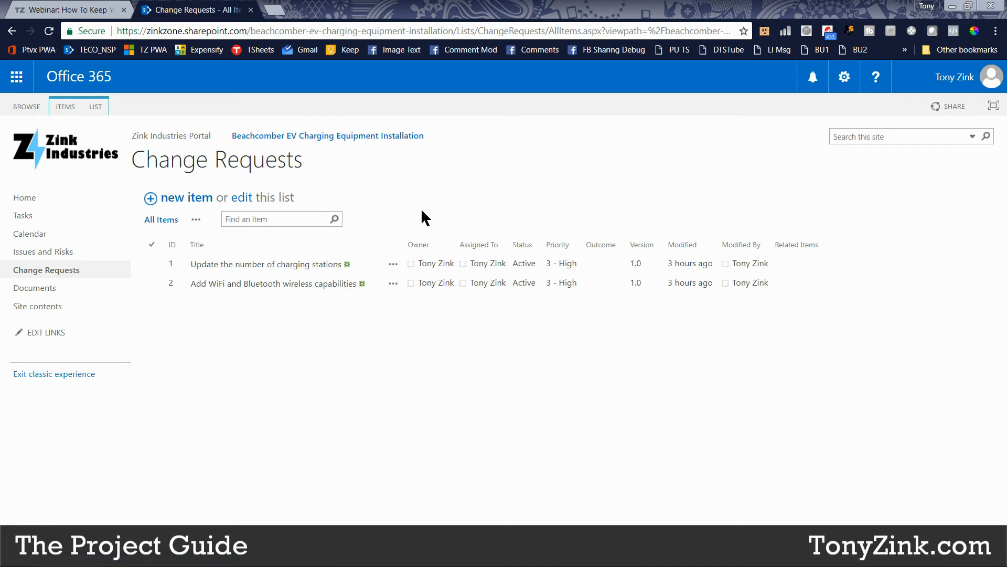
pyautogui.click(184, 199)
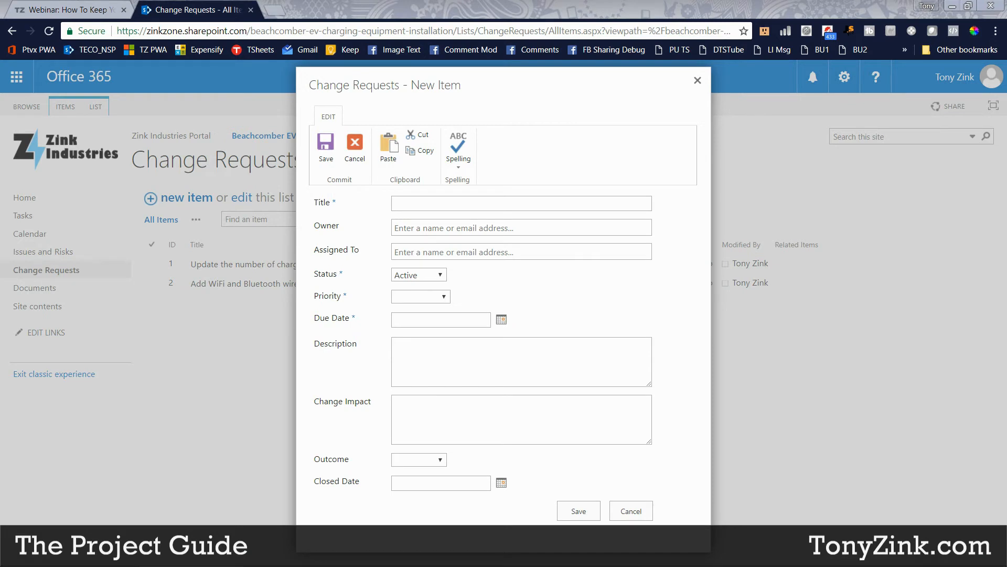
pyautogui.click(418, 202)
pyautogui.write('Move charging stations closer to guest buildings')
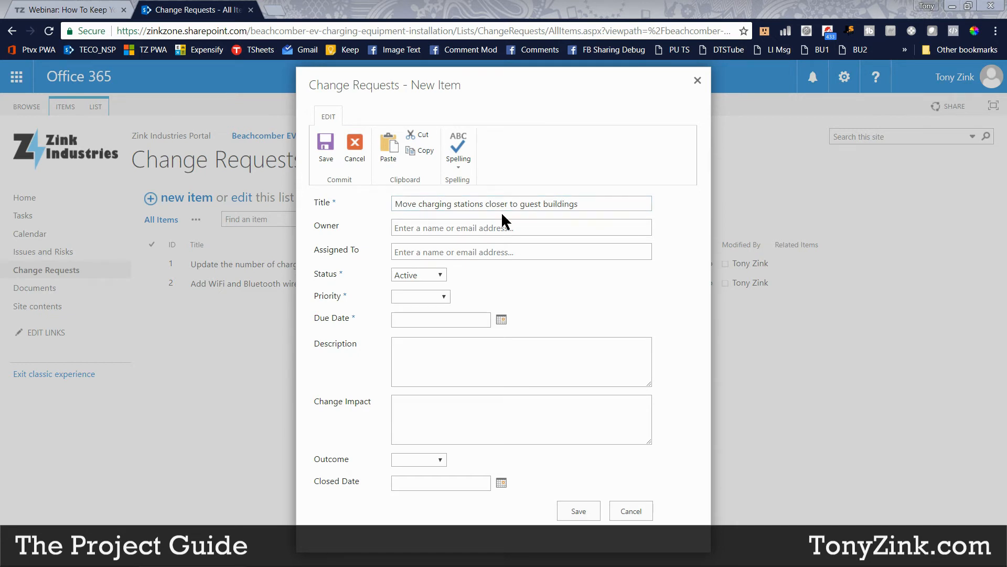
# Step: Fill in the project manager's name as both Owner and Assigned To for the new change request
pyautogui.click(496, 227)
pyautogui.write('t')
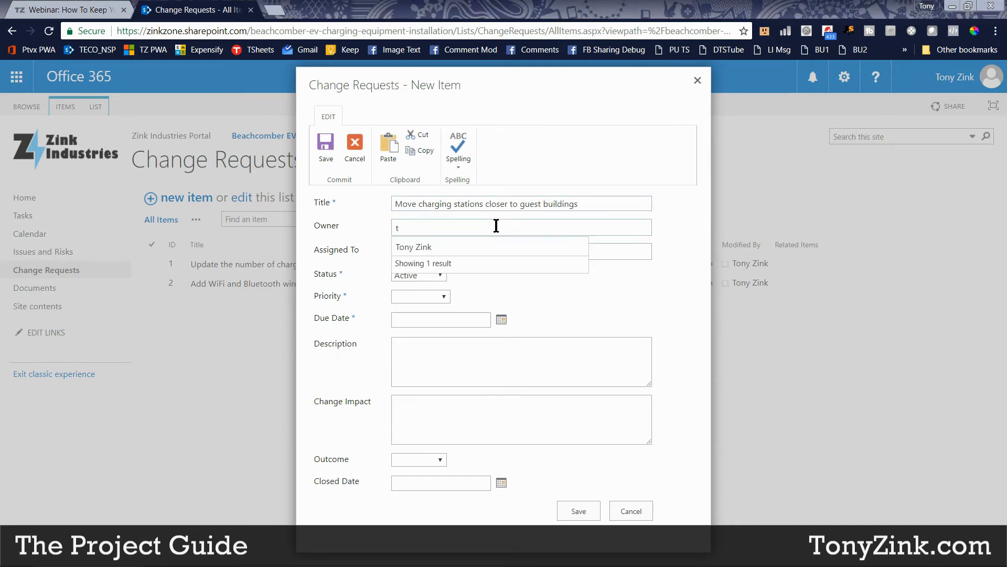
pyautogui.press('Return')
pyautogui.click(480, 251)
pyautogui.write('t')
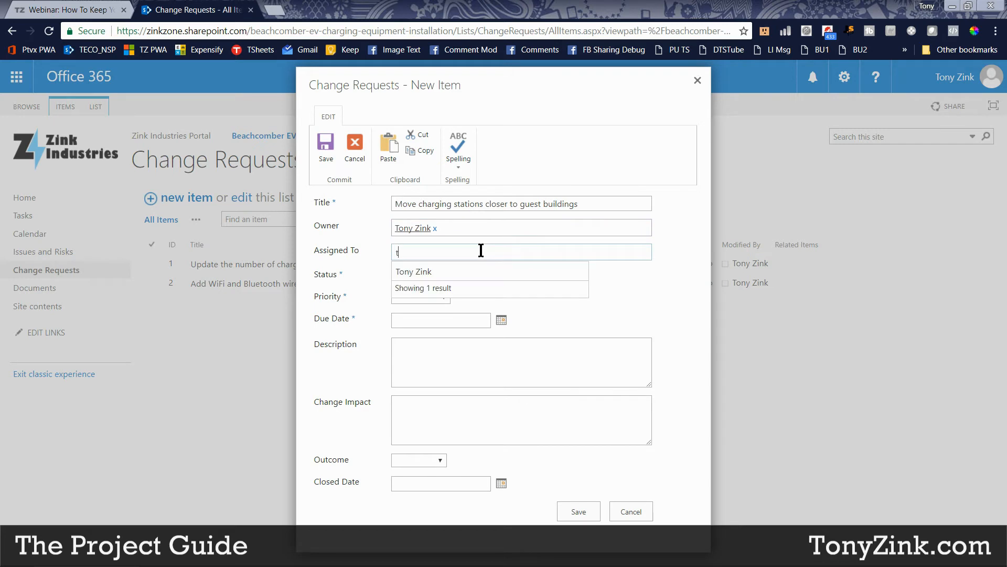
pyautogui.press('Return')
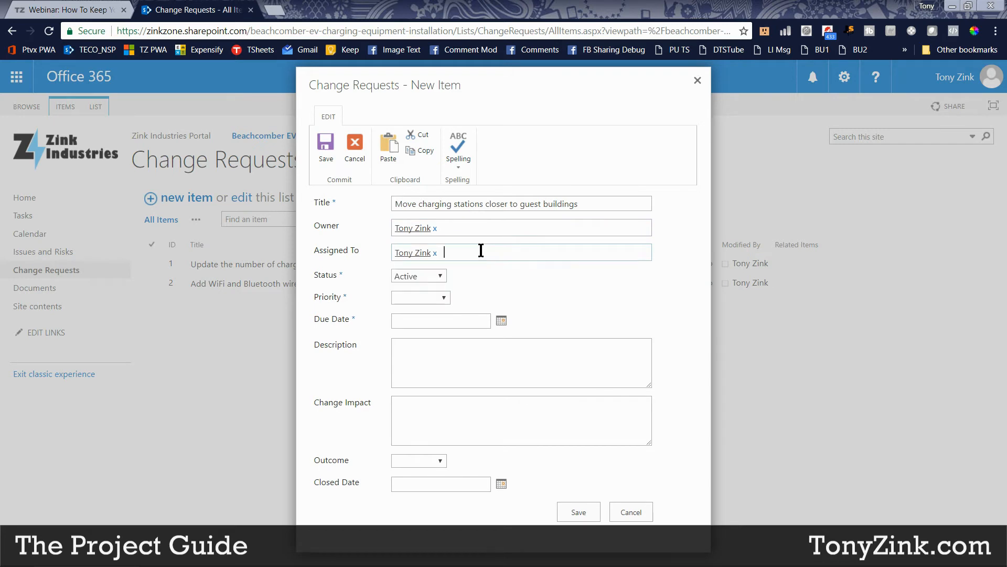
# Step: Set the new change request's Priority to 2 - Medium and its Due Date to 11/3/2017, leaving the Status as Active
pyautogui.click(432, 277)
pyautogui.click(468, 272)
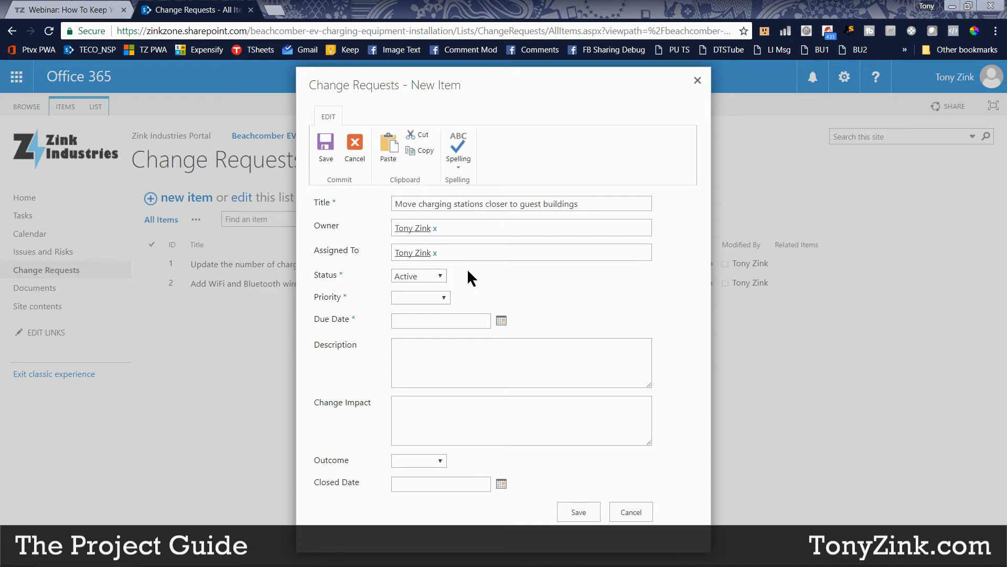
pyautogui.click(425, 297)
pyautogui.click(501, 321)
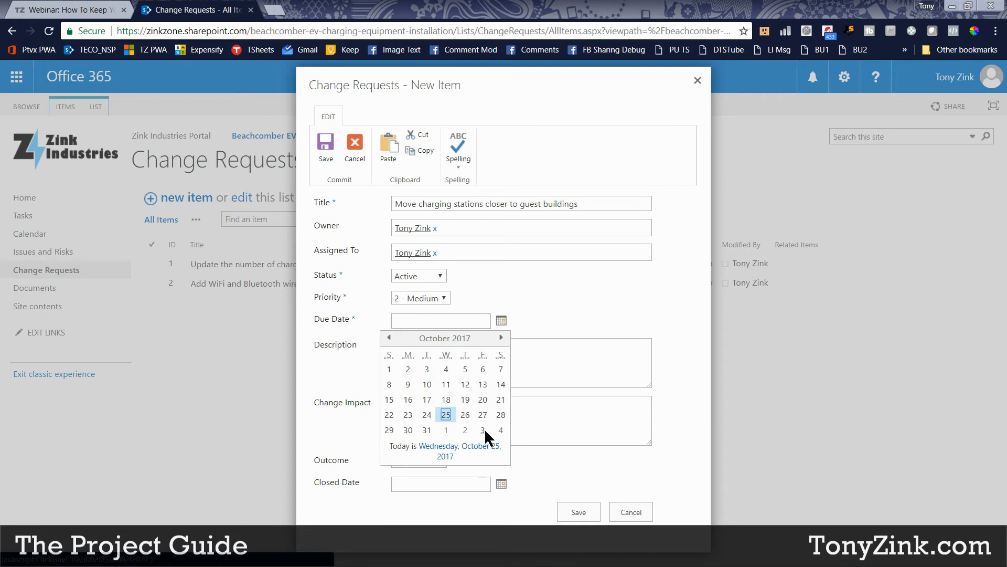
pyautogui.click(483, 431)
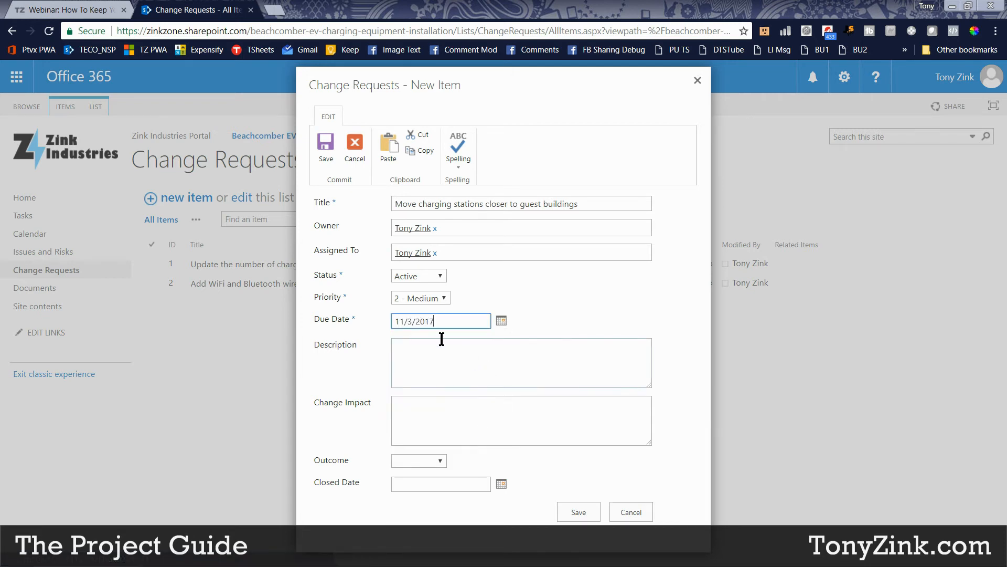
# Step: Enter "Rather than installing charging stations along the outer edges of the guest parking lot, move them closer to the guest building for increased convenience" as the Description
pyautogui.click(439, 365)
pyautogui.write('a.\tRather than installing charging stations along the outer edges of the guest parking lot, move them closer to the guest building for increased convenience')
pyautogui.moveTo(416, 348); pyautogui.dragTo(377, 339)
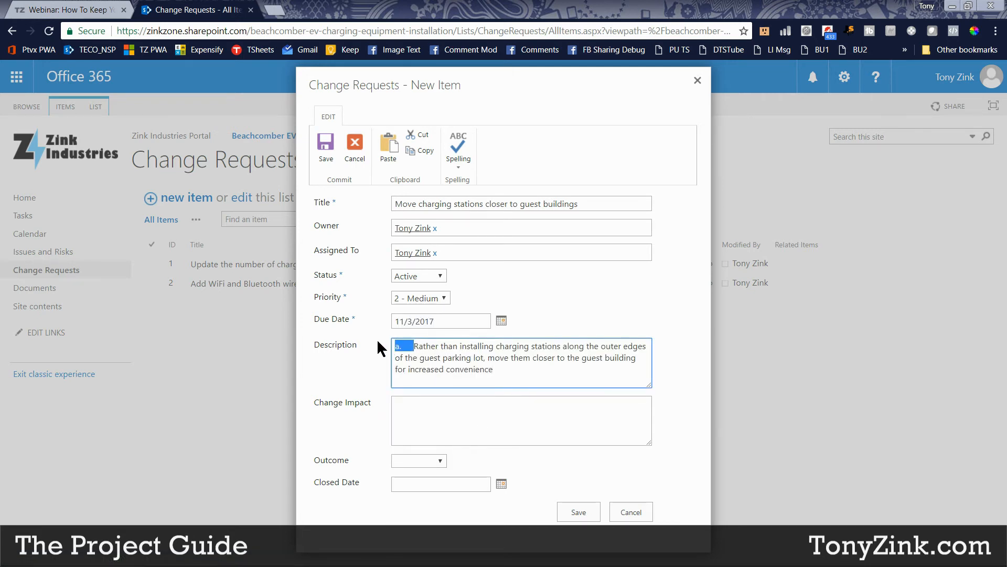
pyautogui.press('BackSpace')
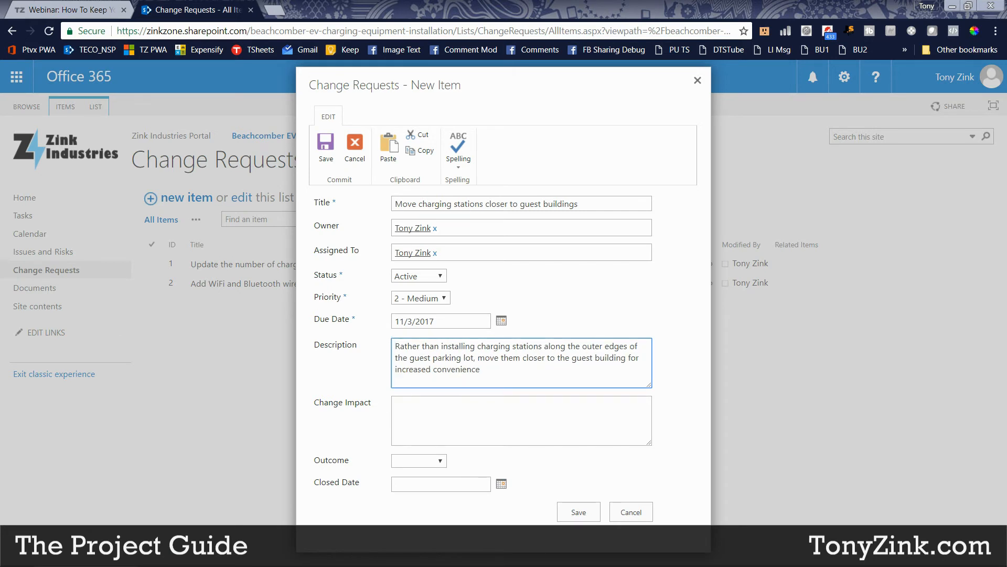
# Step: Enter "Need to evaluate new equipment installation location and recalculate installation timing and costs" as the Change Impact
pyautogui.hotkey('alt', 'Tab')
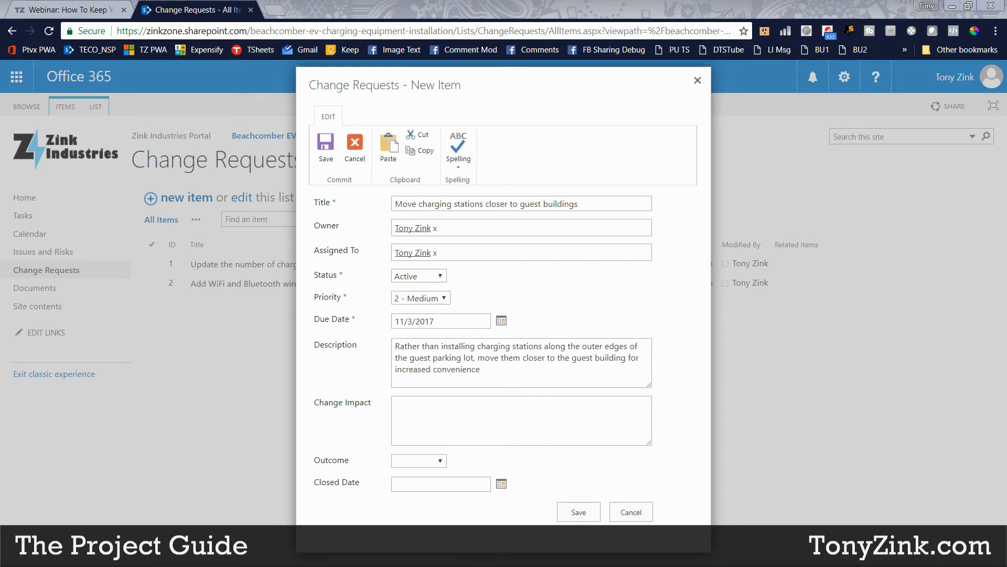
pyautogui.click(419, 431)
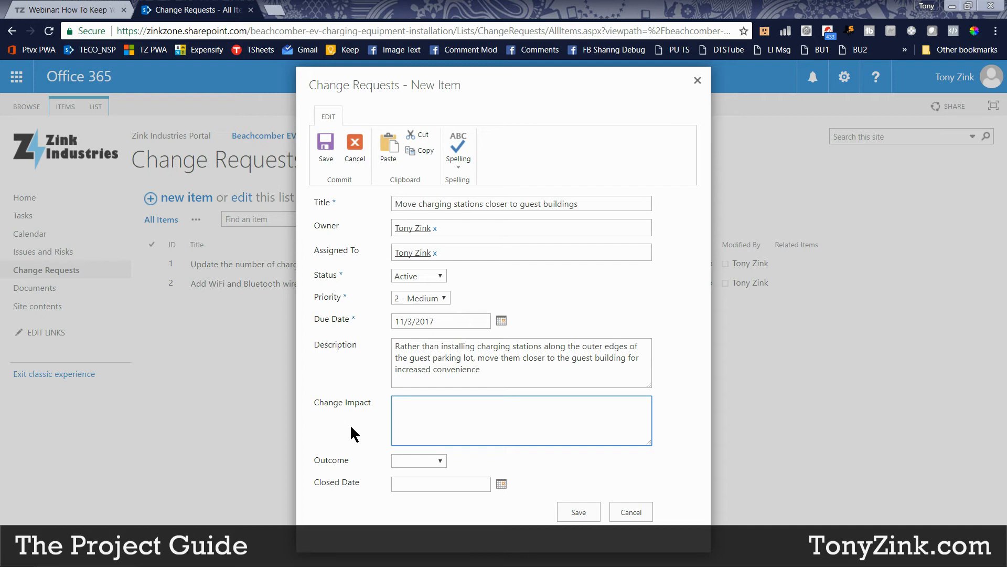
pyautogui.write('b.\tNeed to evaluate new equipment installation location and recalculate installation timing and costs')
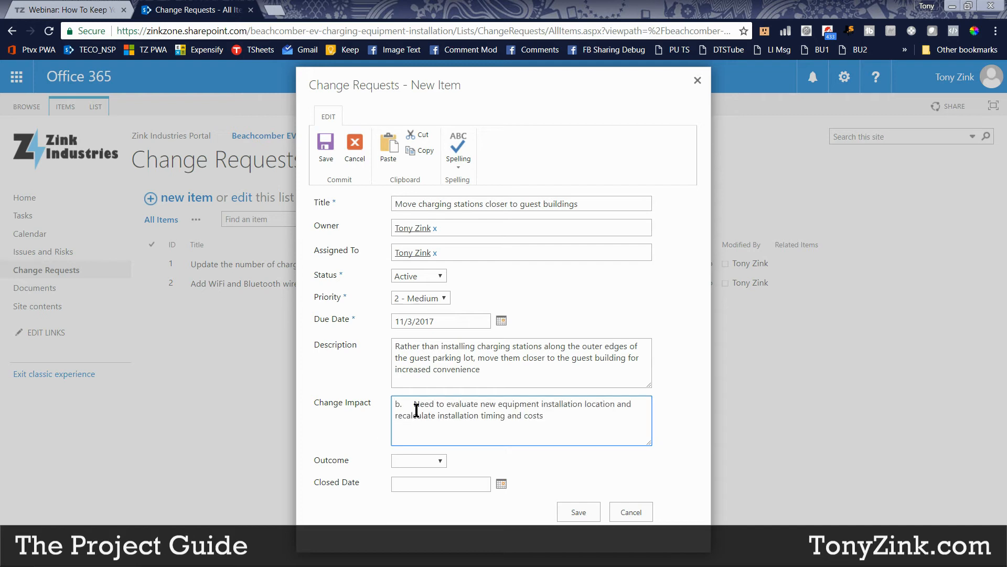
pyautogui.moveTo(414, 404); pyautogui.dragTo(379, 395)
pyautogui.press('BackSpace')
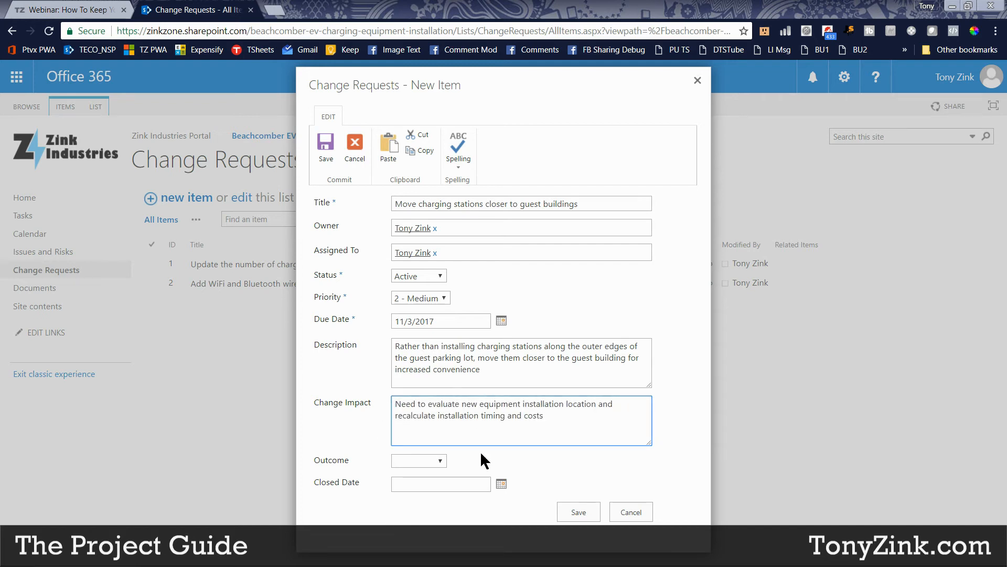
pyautogui.click(376, 401)
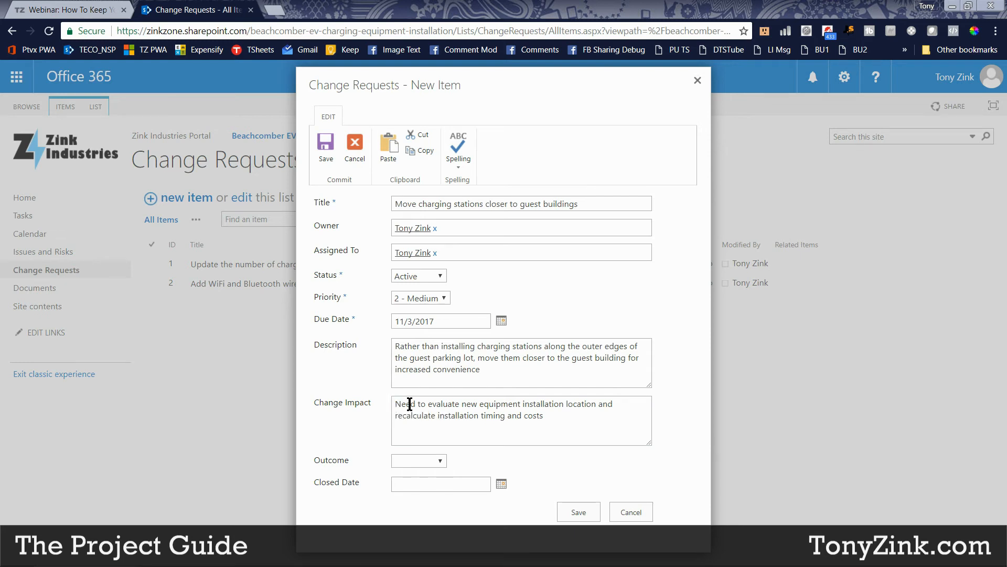
pyautogui.moveTo(596, 404); pyautogui.dragTo(494, 403)
pyautogui.moveTo(406, 415); pyautogui.dragTo(548, 416)
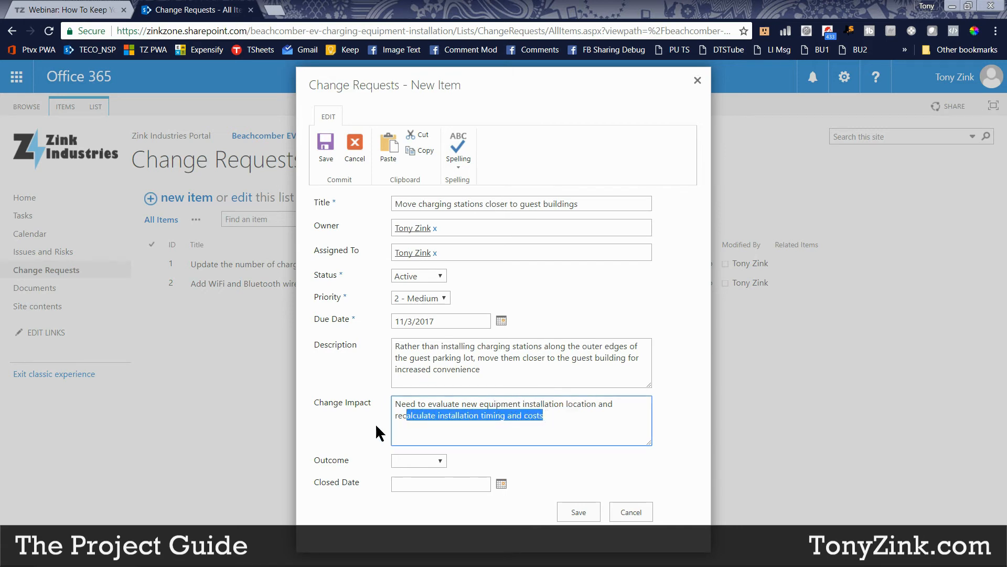
pyautogui.click(360, 429)
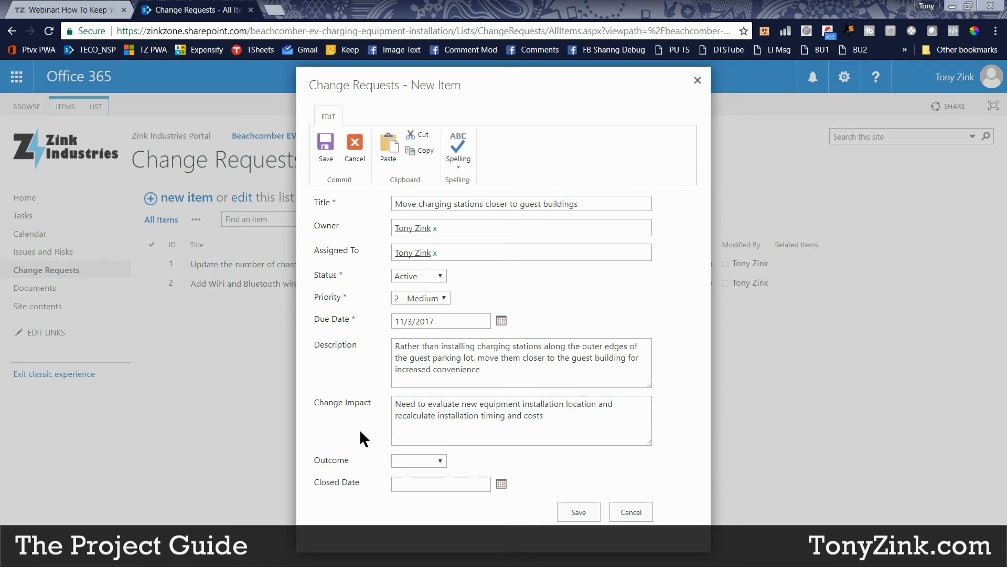
# Step: Save the change request with Outcome and Closed Date left blank, and show the newest change requests on the project site's home page
pyautogui.click(407, 460)
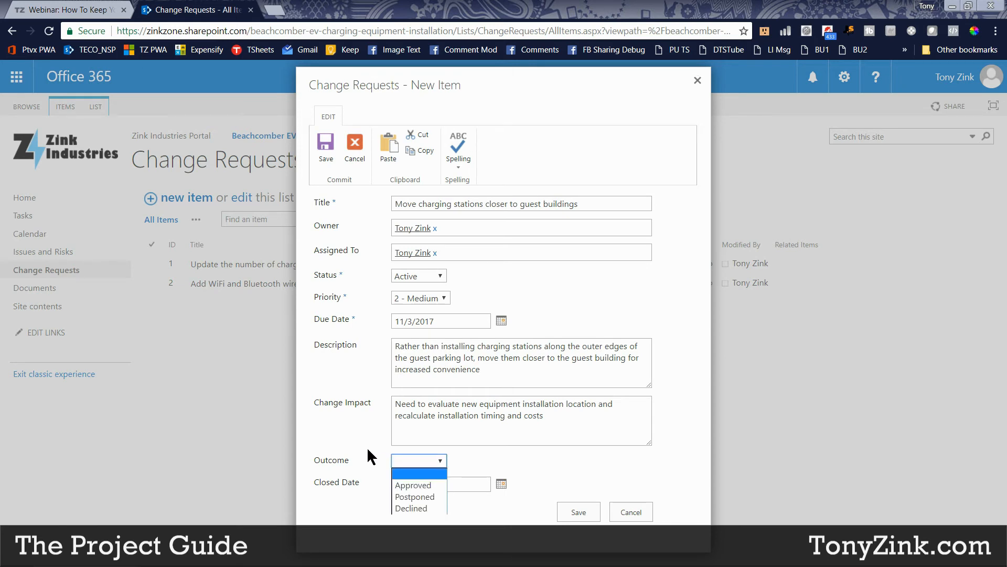
pyautogui.click(367, 446)
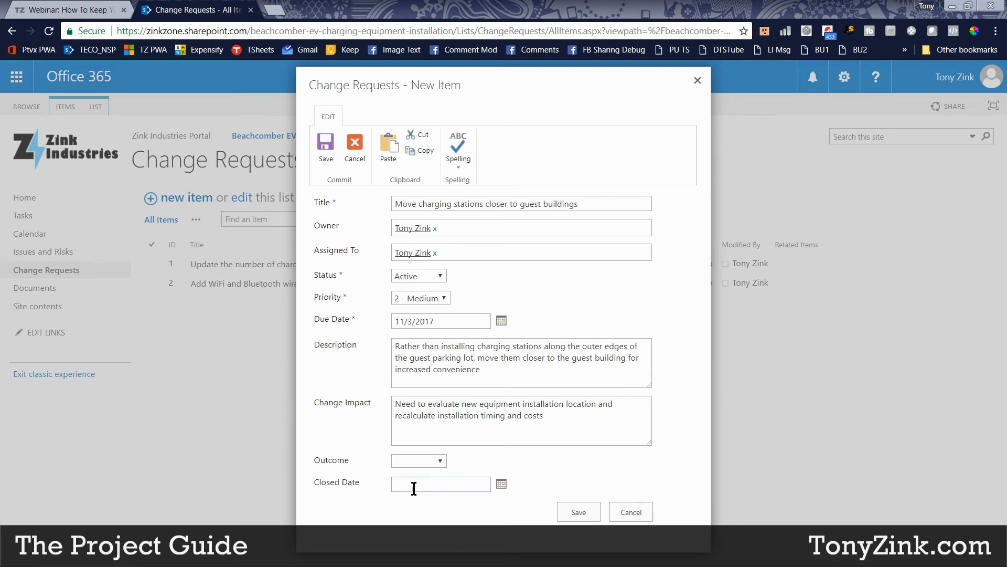
pyautogui.click(579, 512)
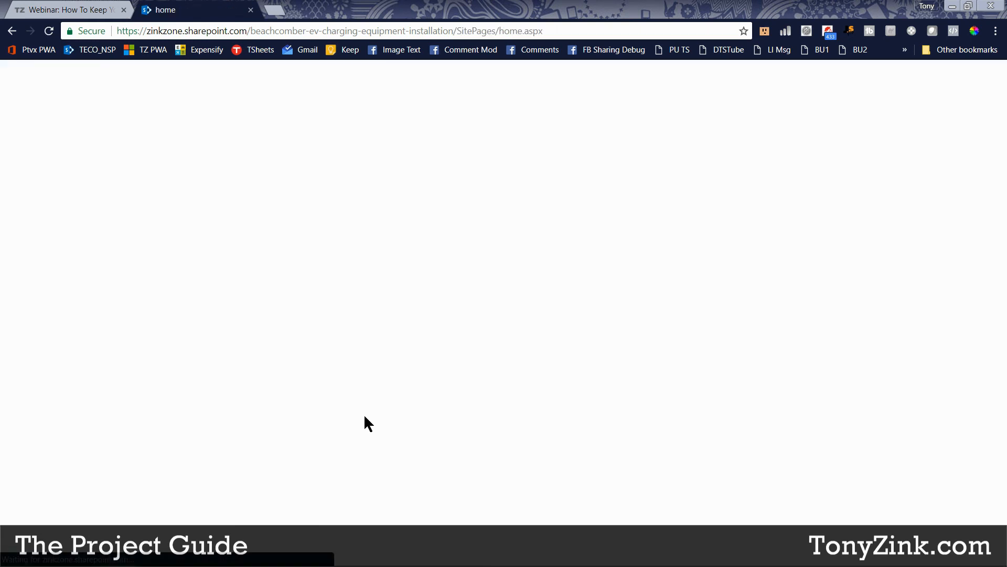
pyautogui.scroll(-1, 569, 414)
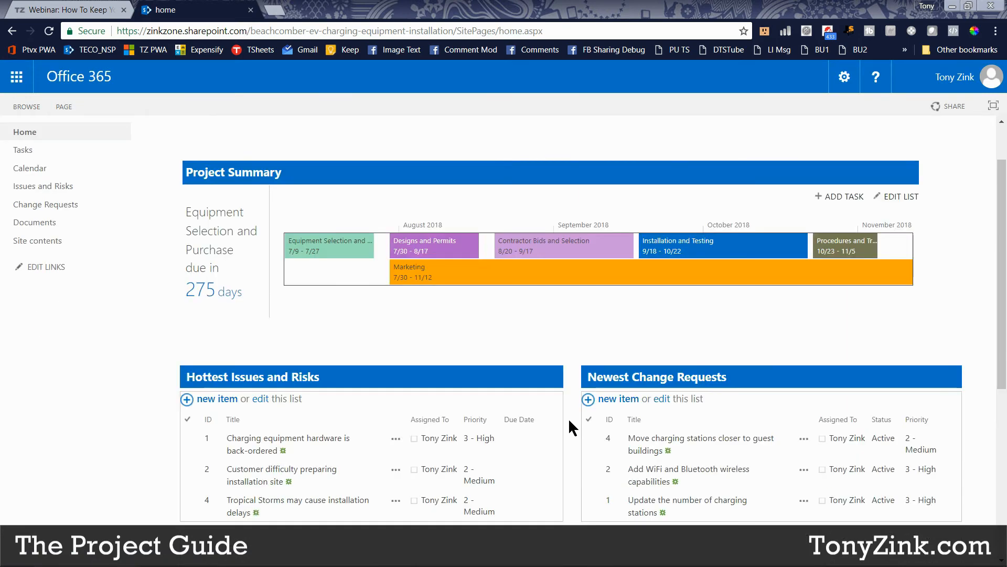